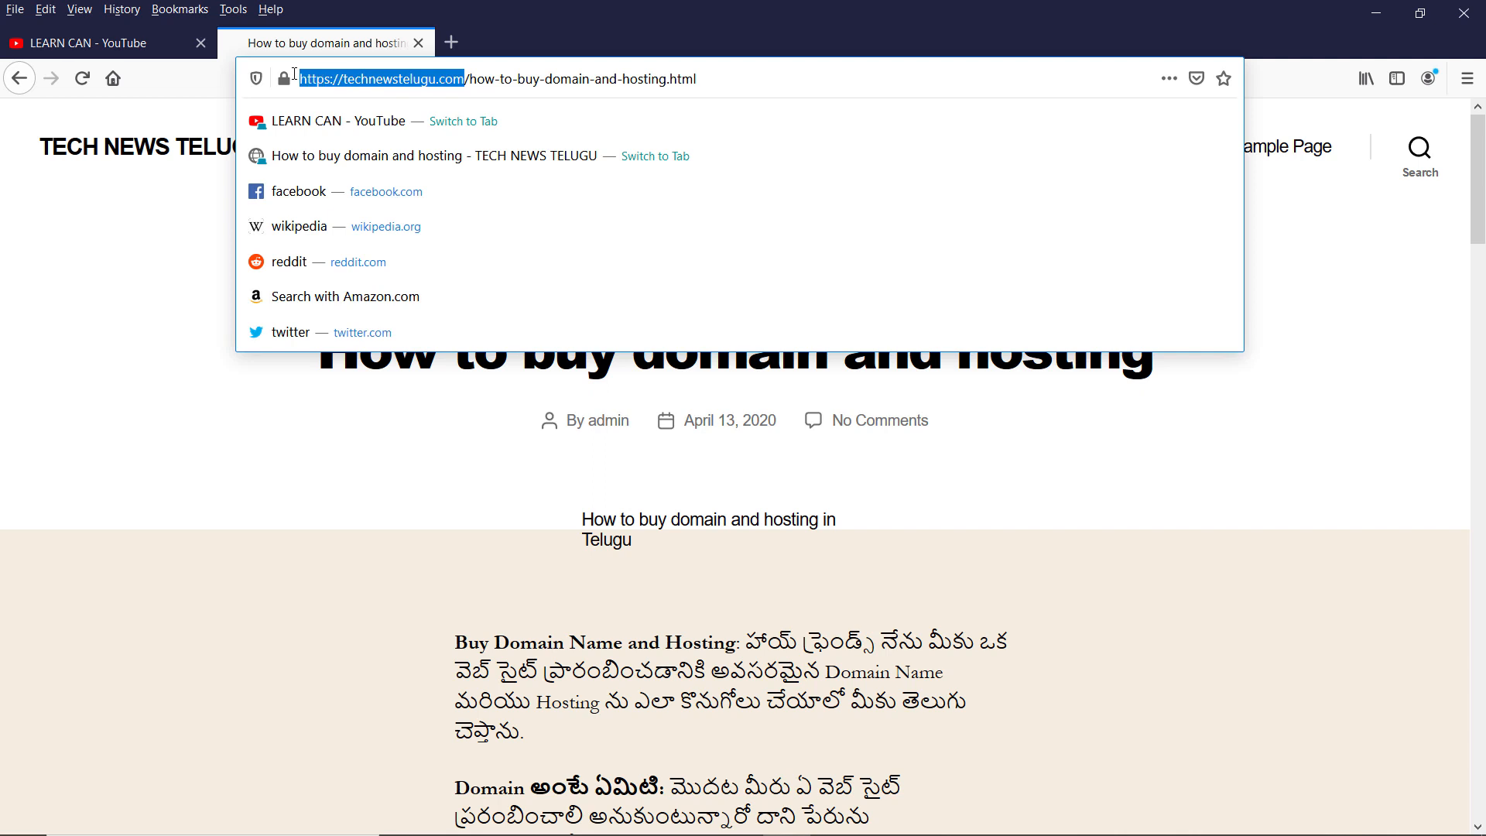
- Open a blank new tab next to the GoDaddy My Hosting dashboard for technewstelugu.com
click(142, 257)
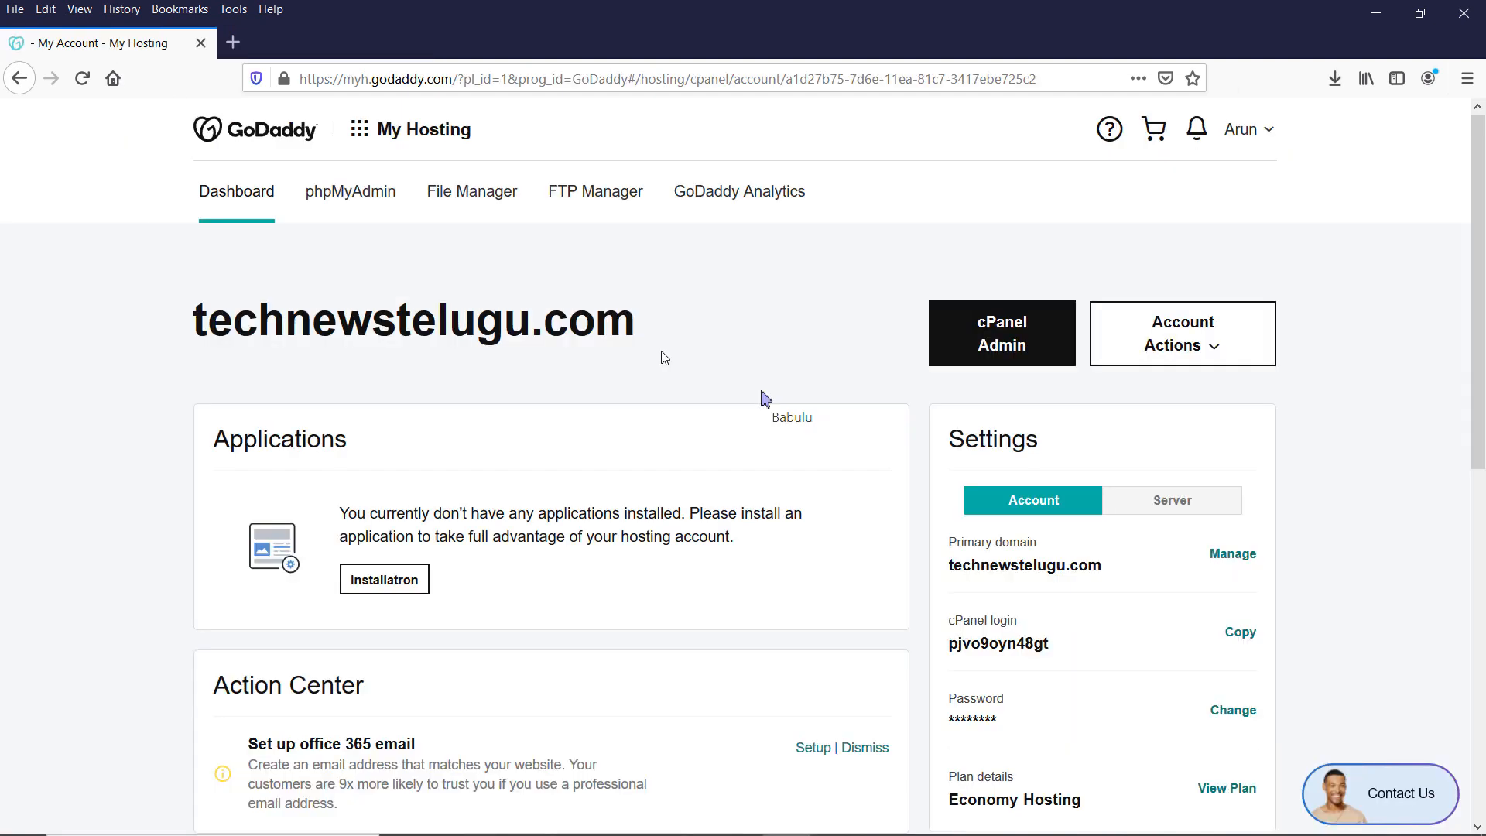
key(ctrl+t)
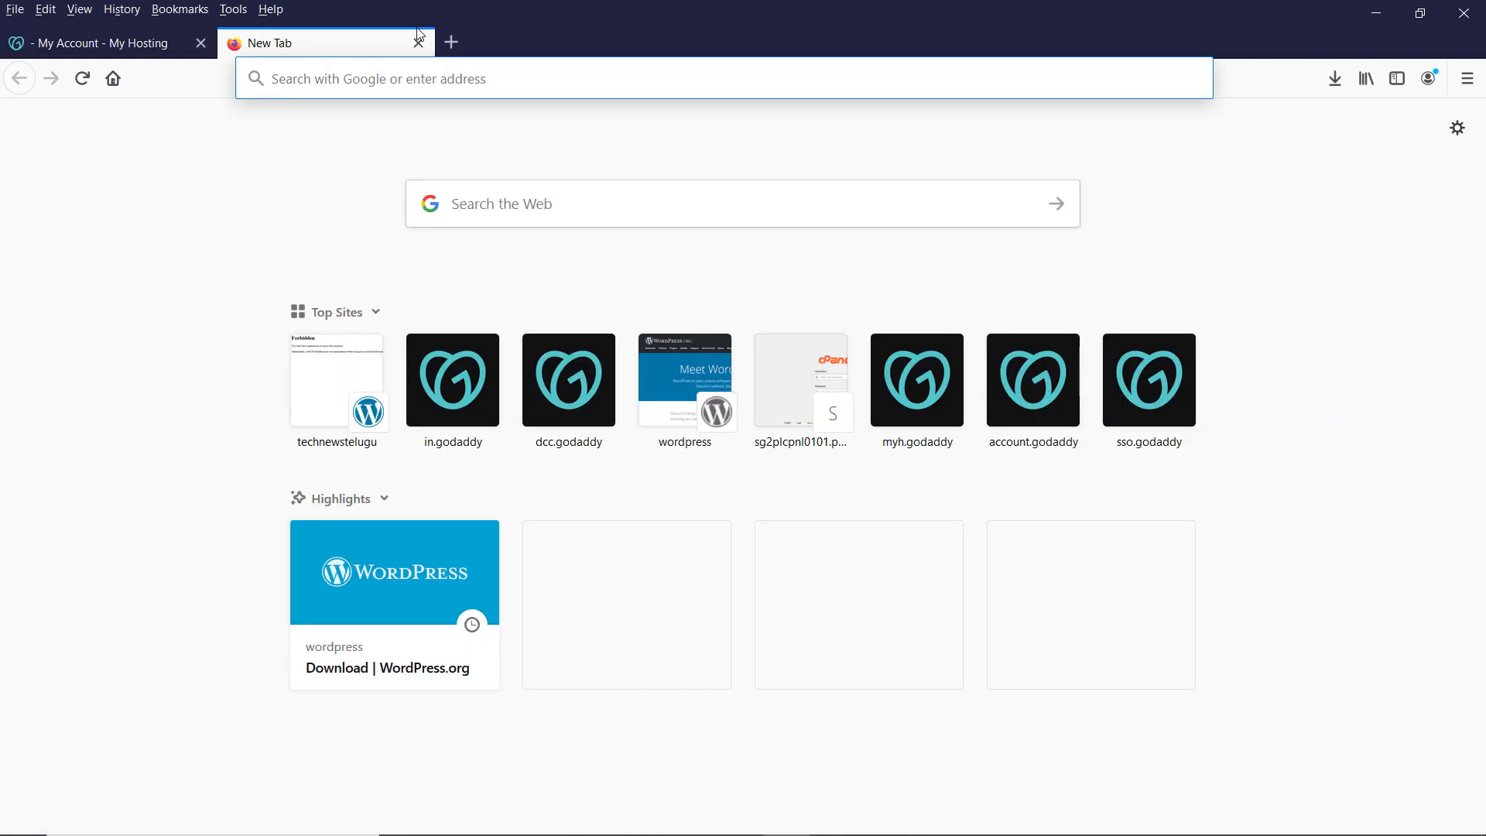
- Search Google for 'cloudflare' and follow the result to the official Cloudflare homepage
text(clou)
text(dflare)
key(Return)
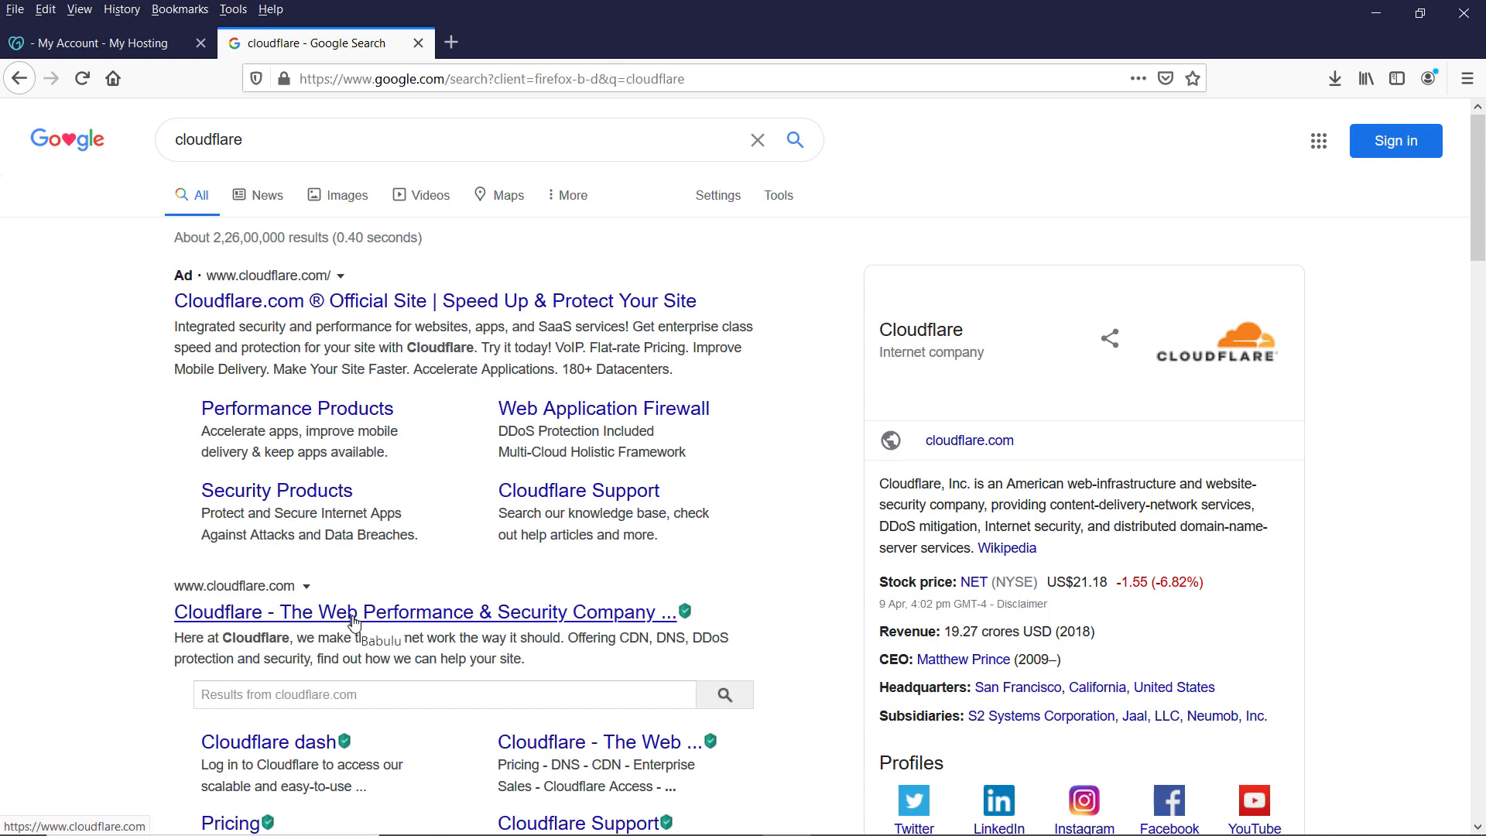
click(389, 614)
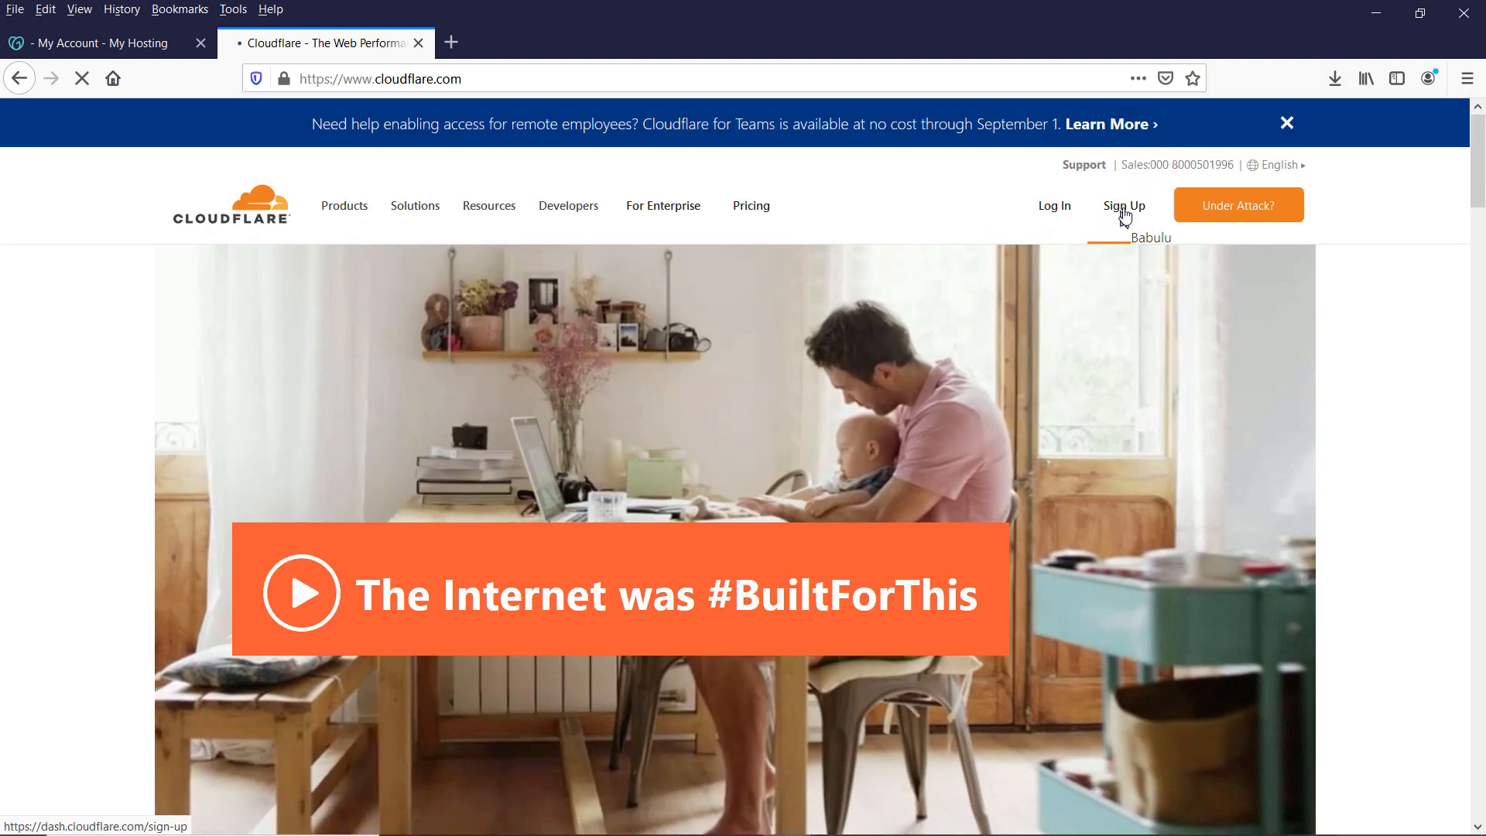
- Sign up for a Cloudflare account using the account e-mail and a password
click(1123, 208)
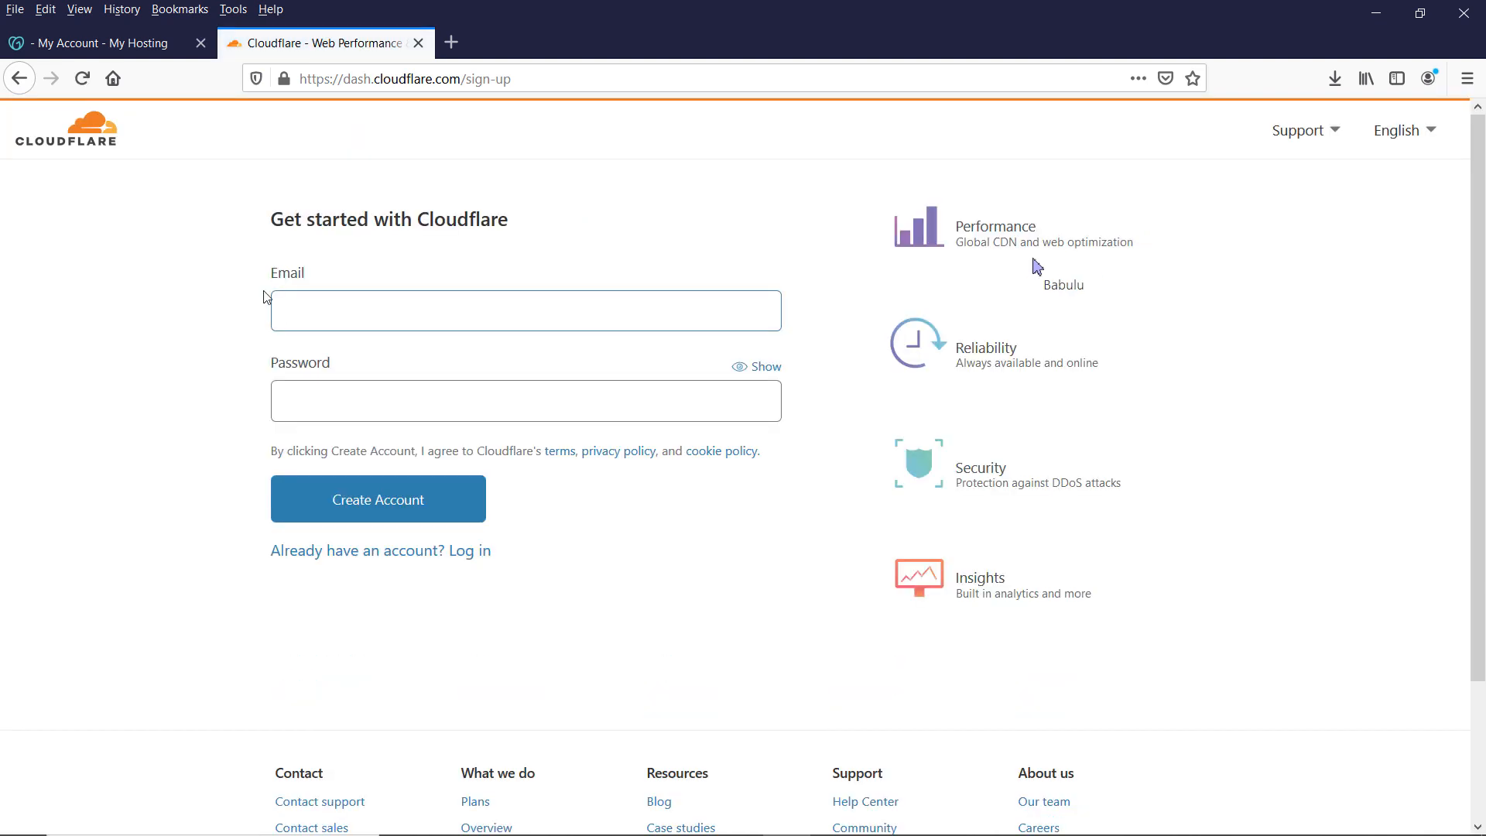
click(430, 323)
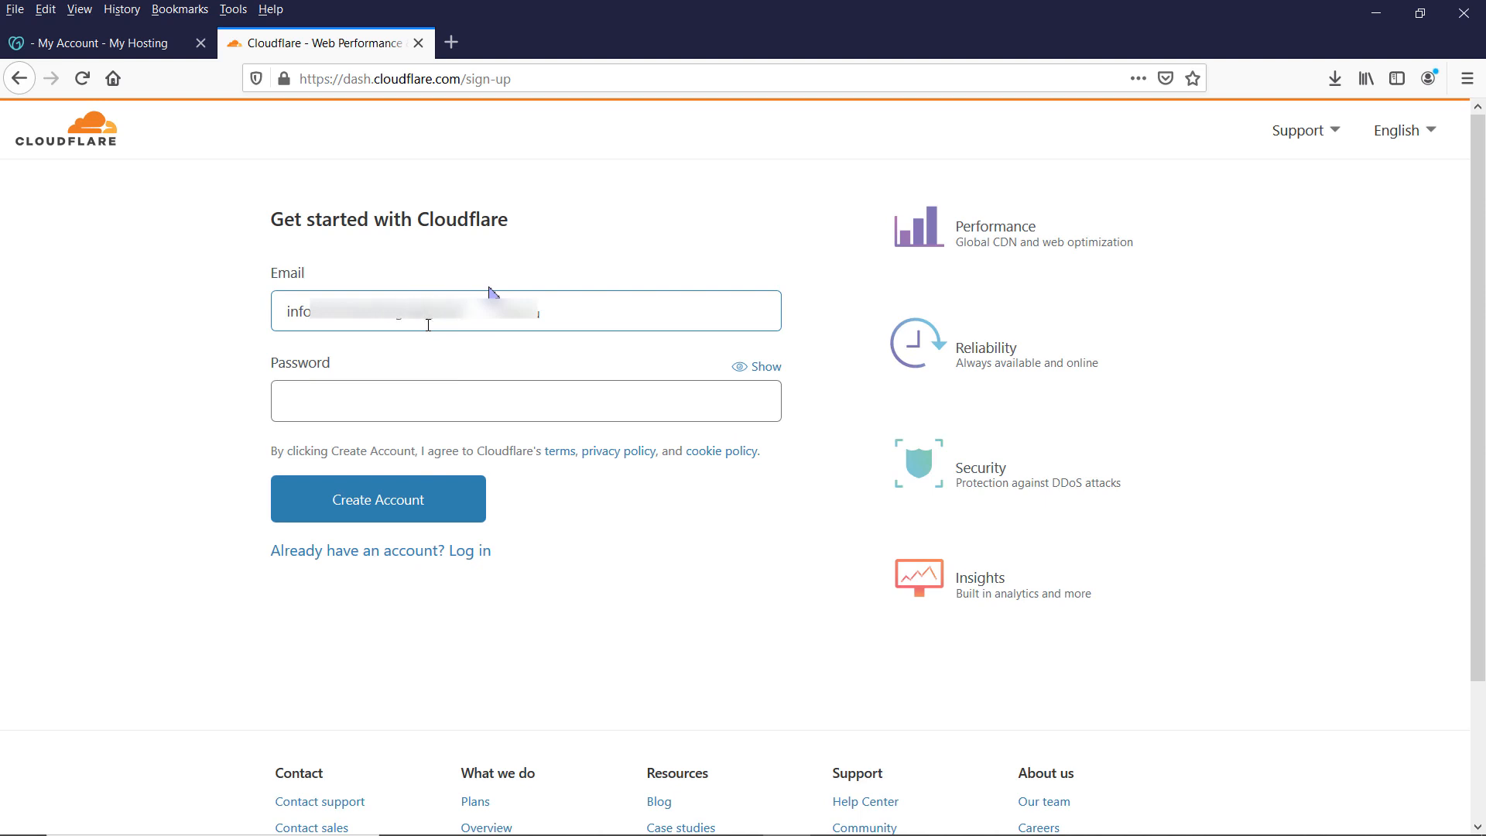
key(Tab)
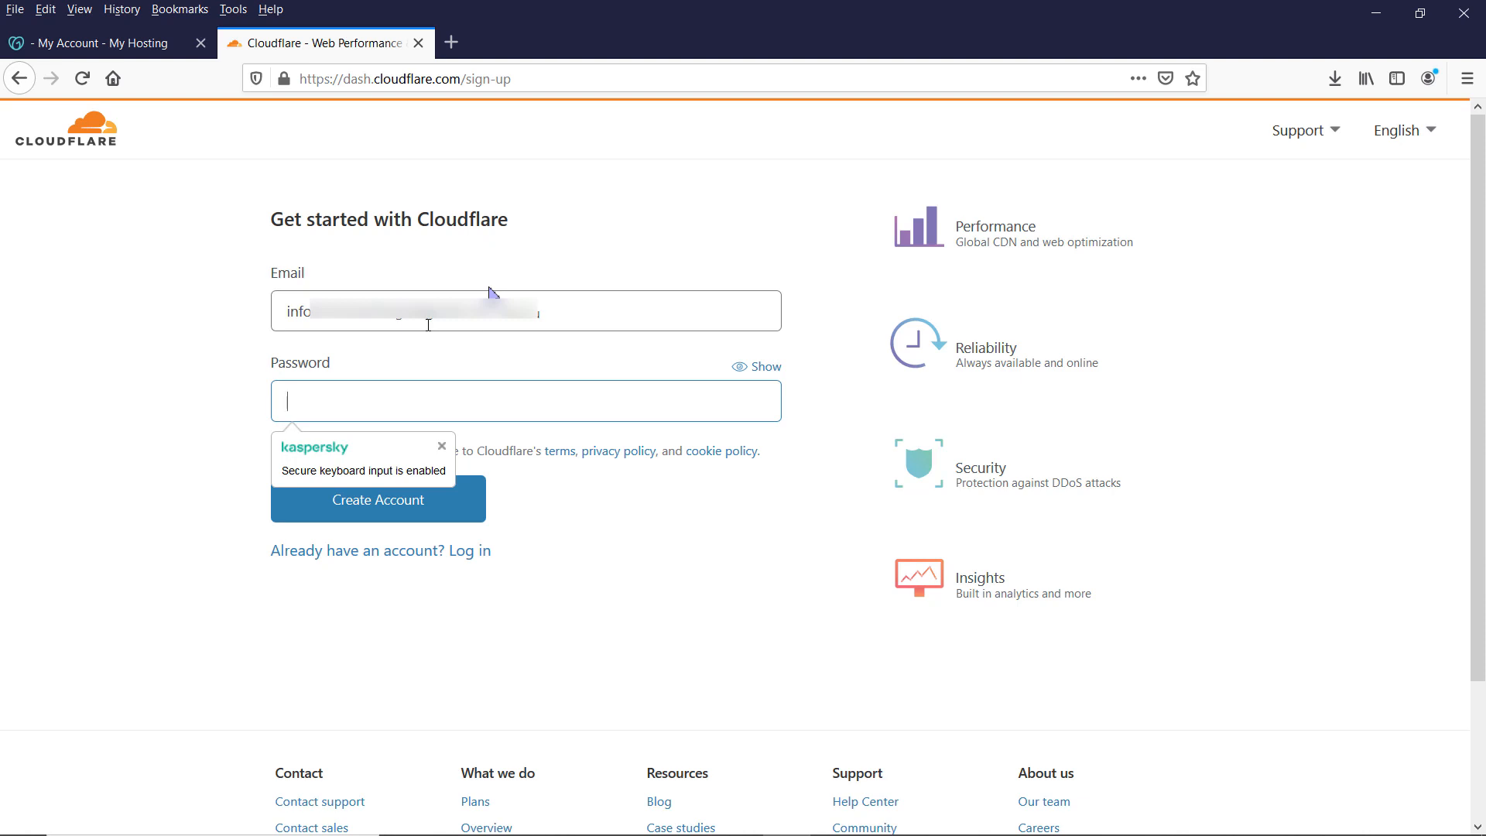
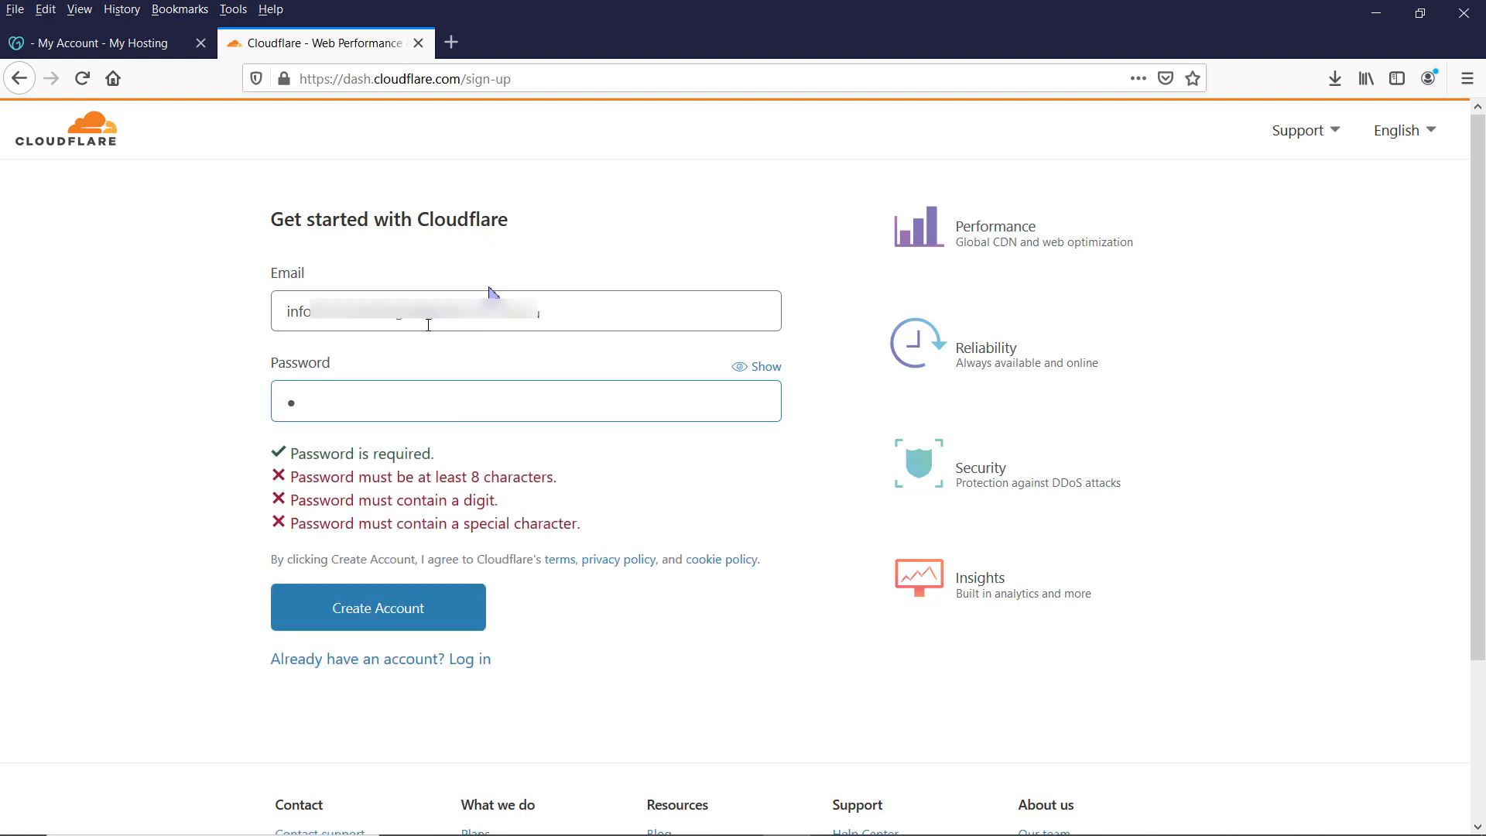
key(Return)
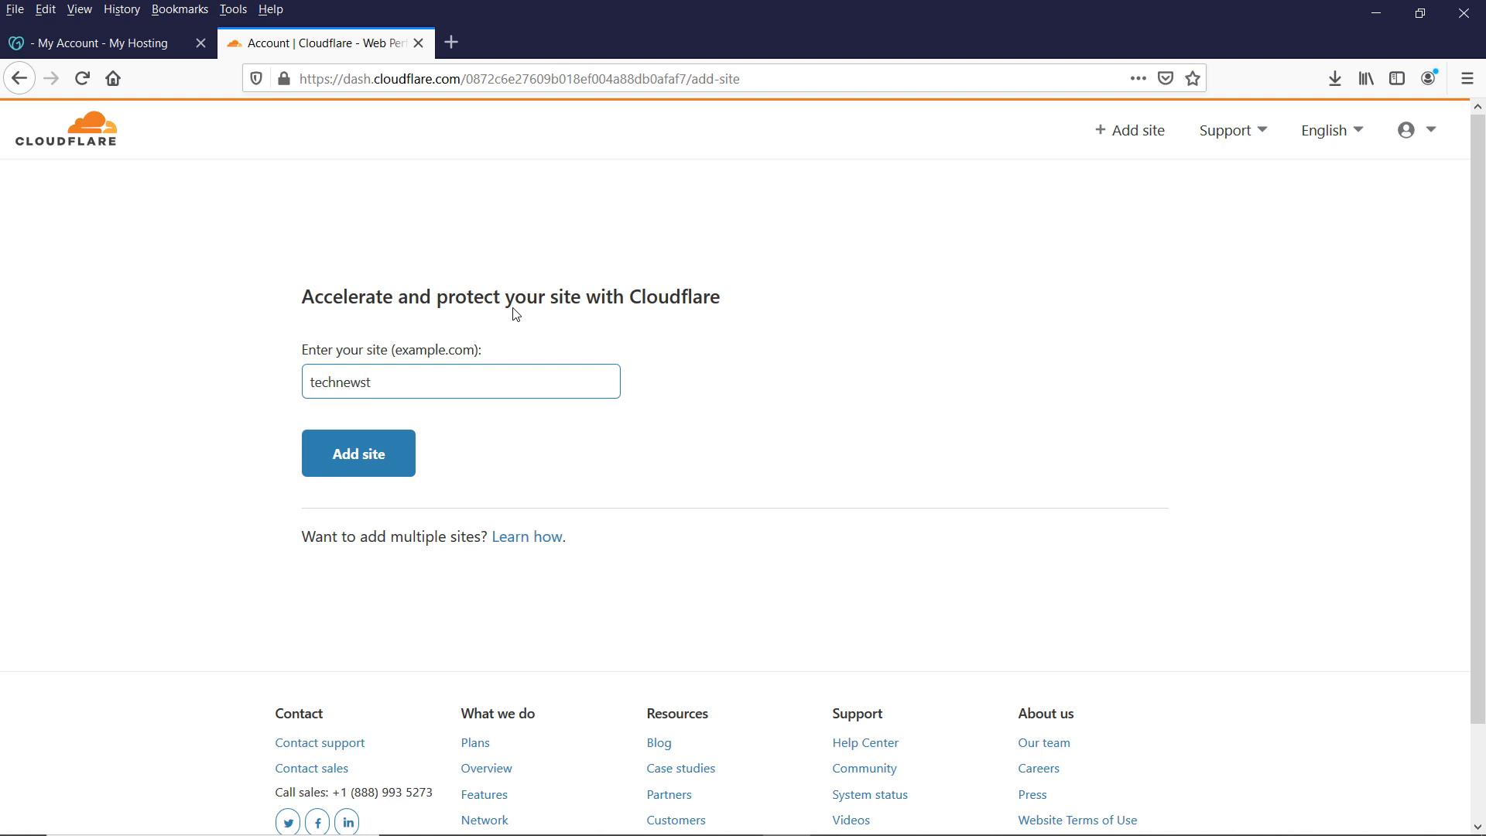
- Add technewstelugu.com as a site and confirm the Free $0/month plan
text(technewstelugu.com)
click(406, 438)
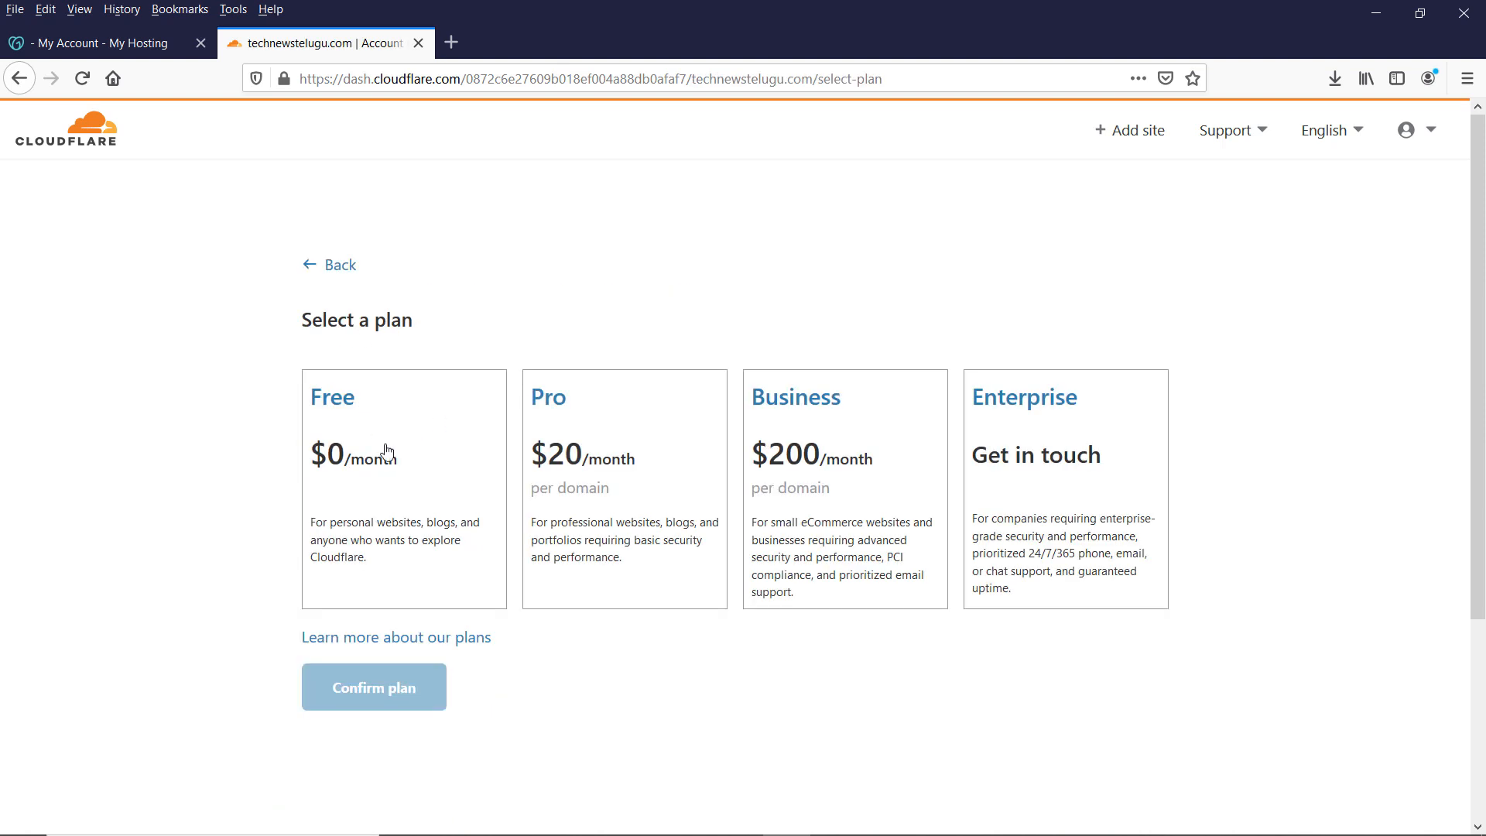
click(385, 463)
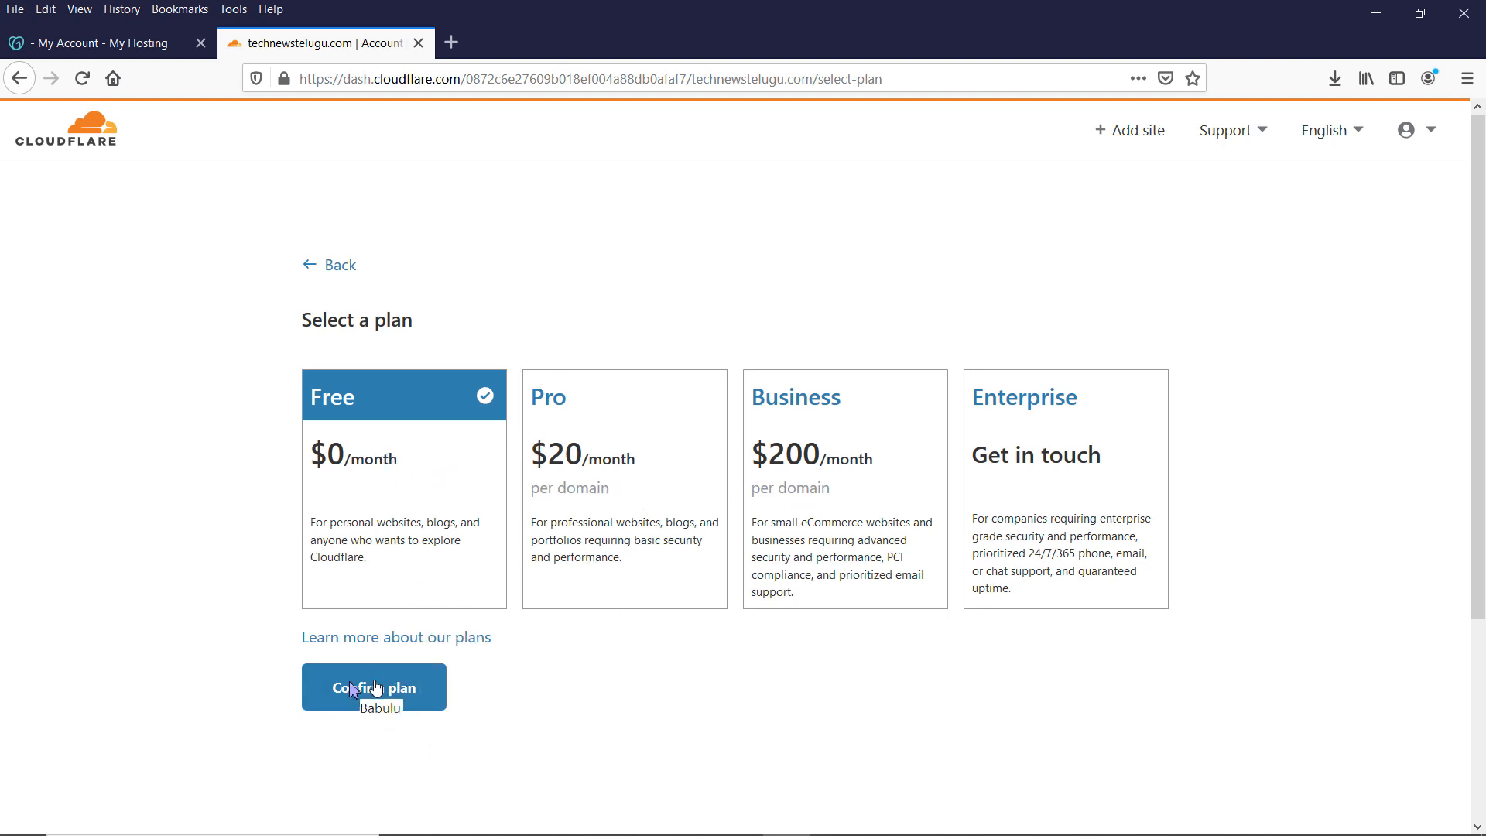
click(375, 686)
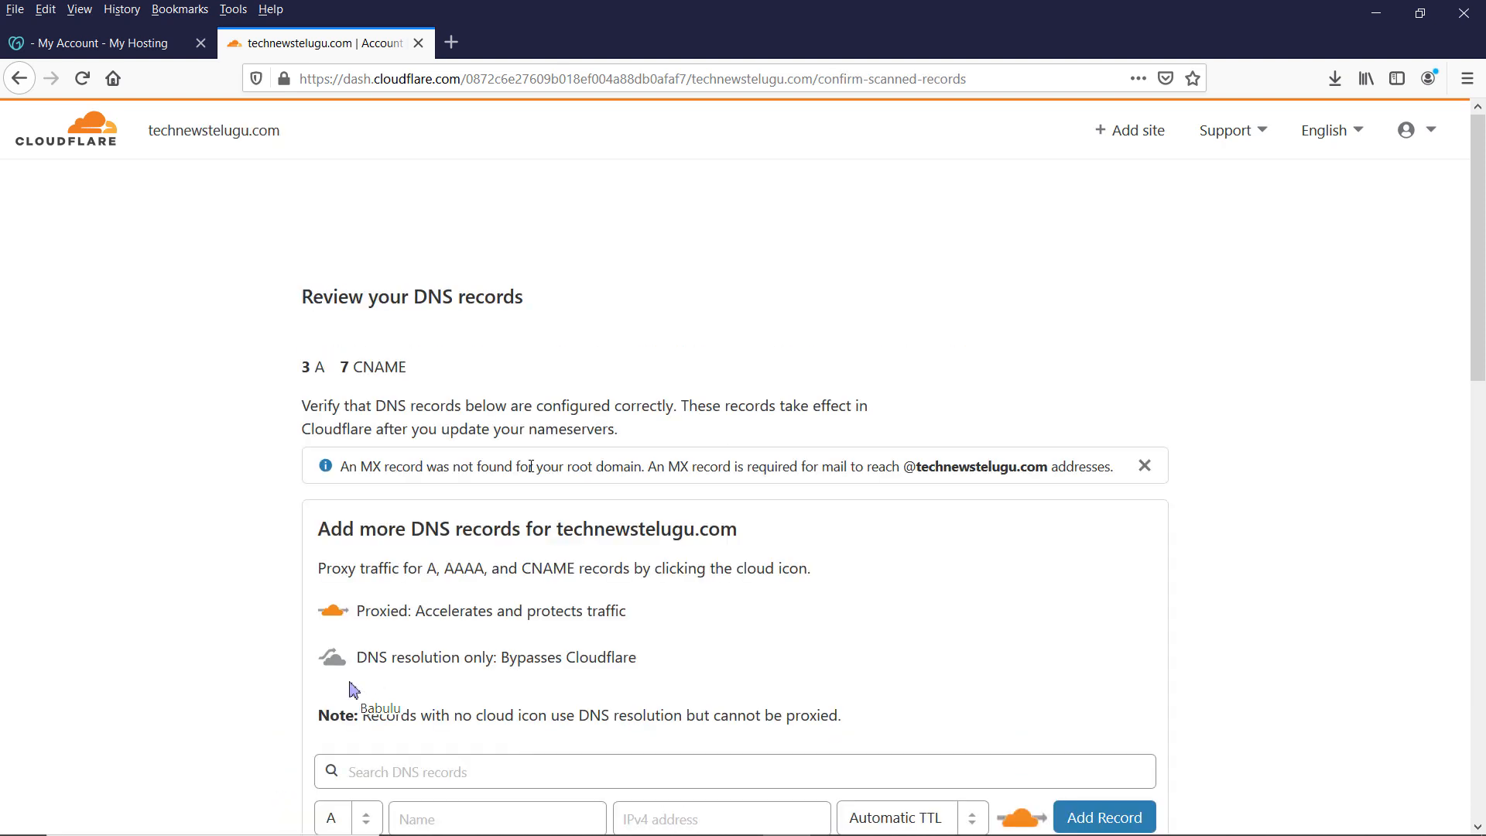
- Review the 3 A and 7 CNAME scanned records and accept them
scroll(433, 613, down, 3)
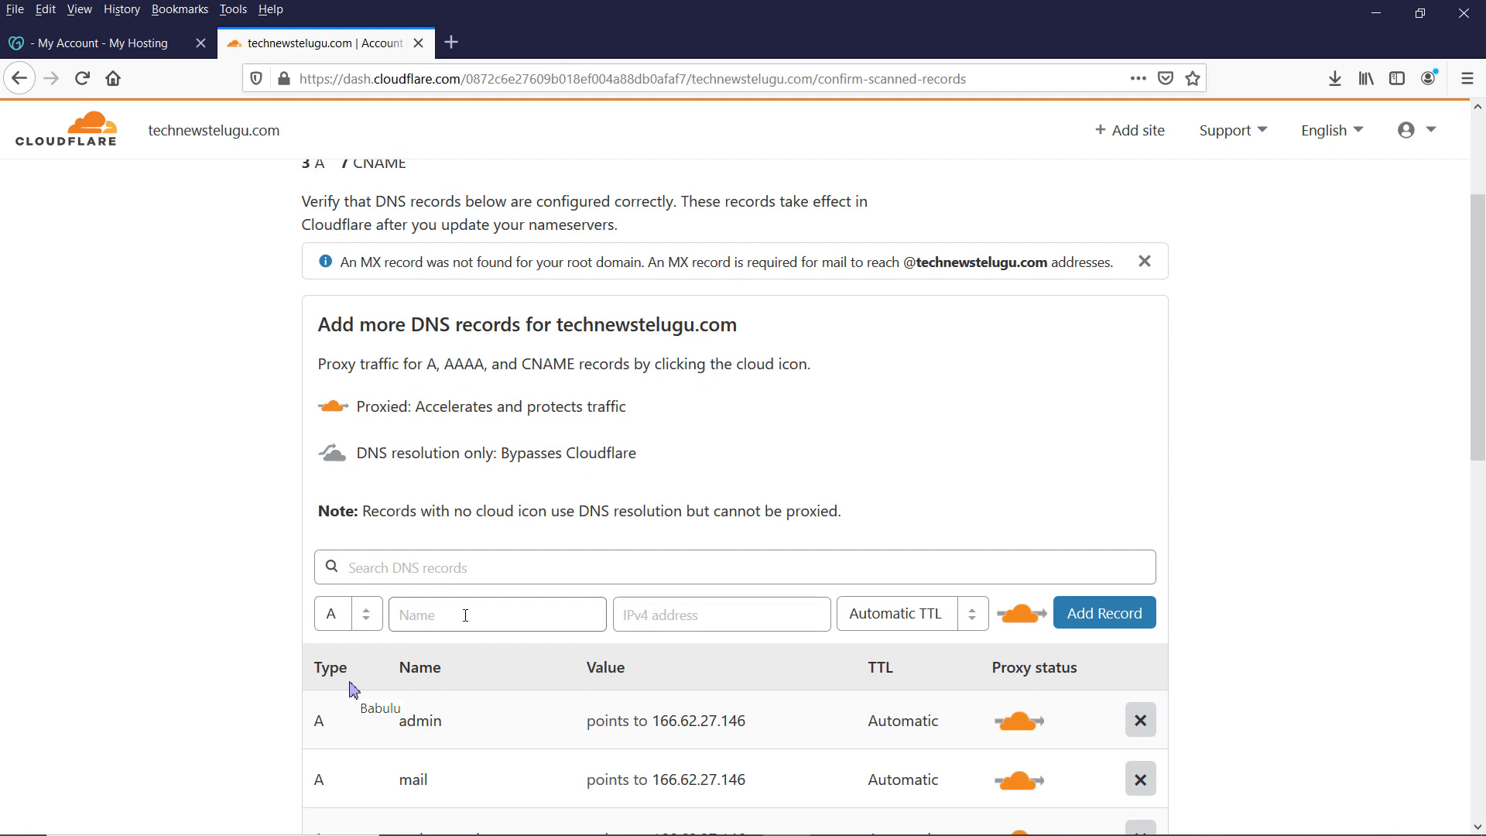
scroll(465, 615, up, 3)
scroll(465, 618, down, 5)
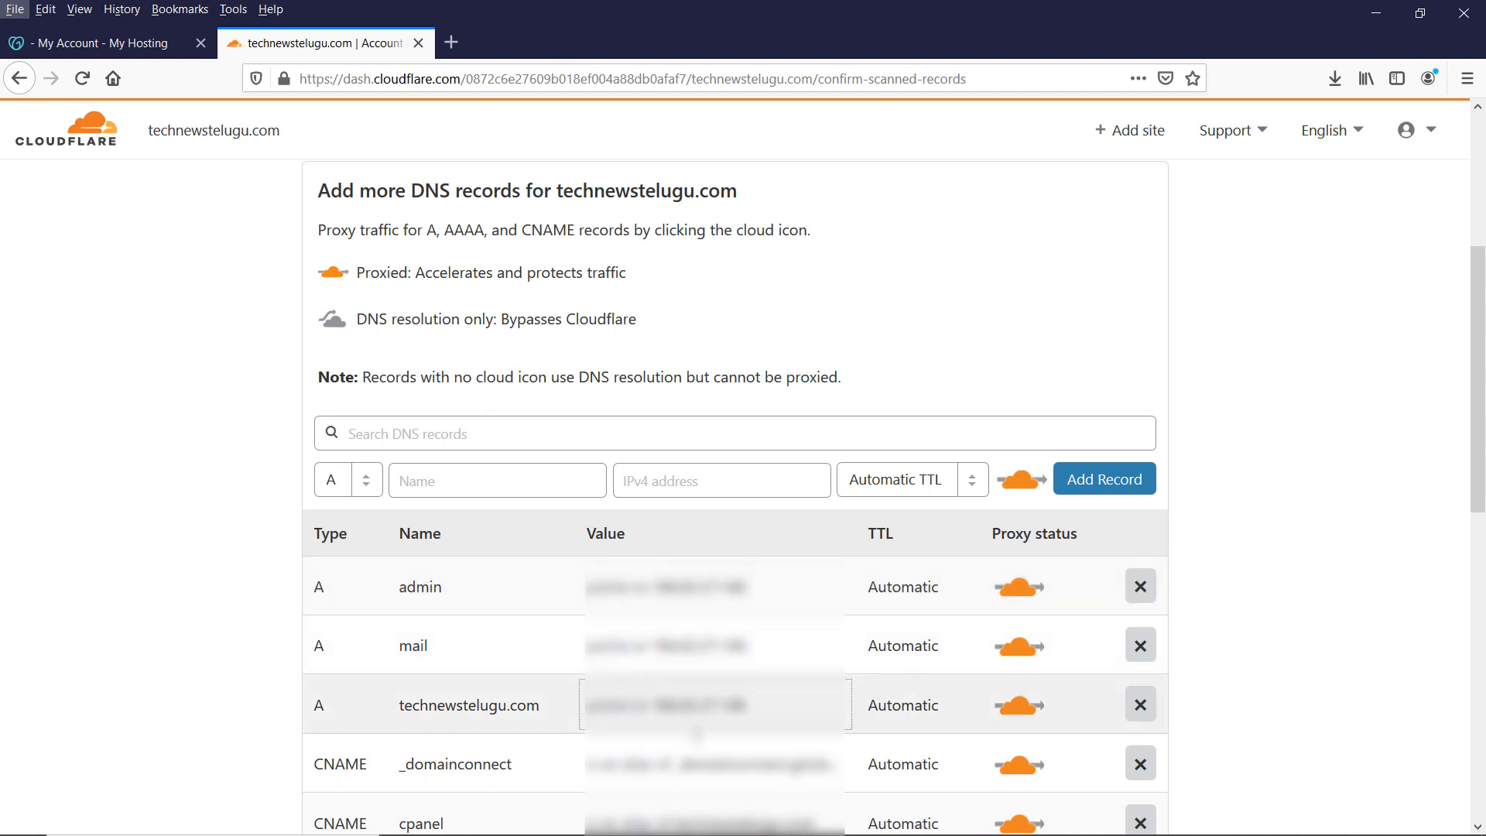
scroll(705, 727, down, 5)
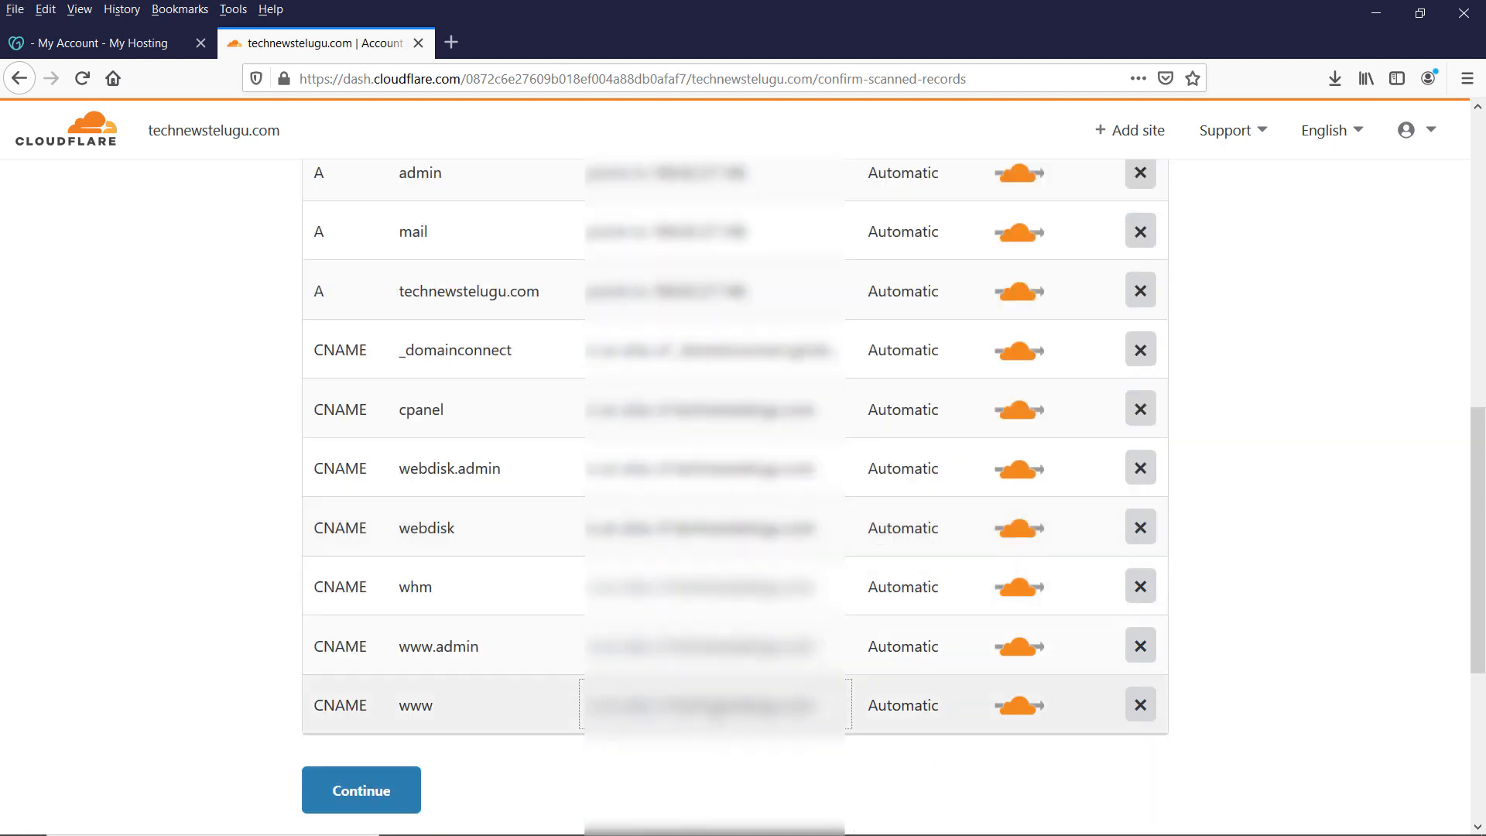
click(341, 789)
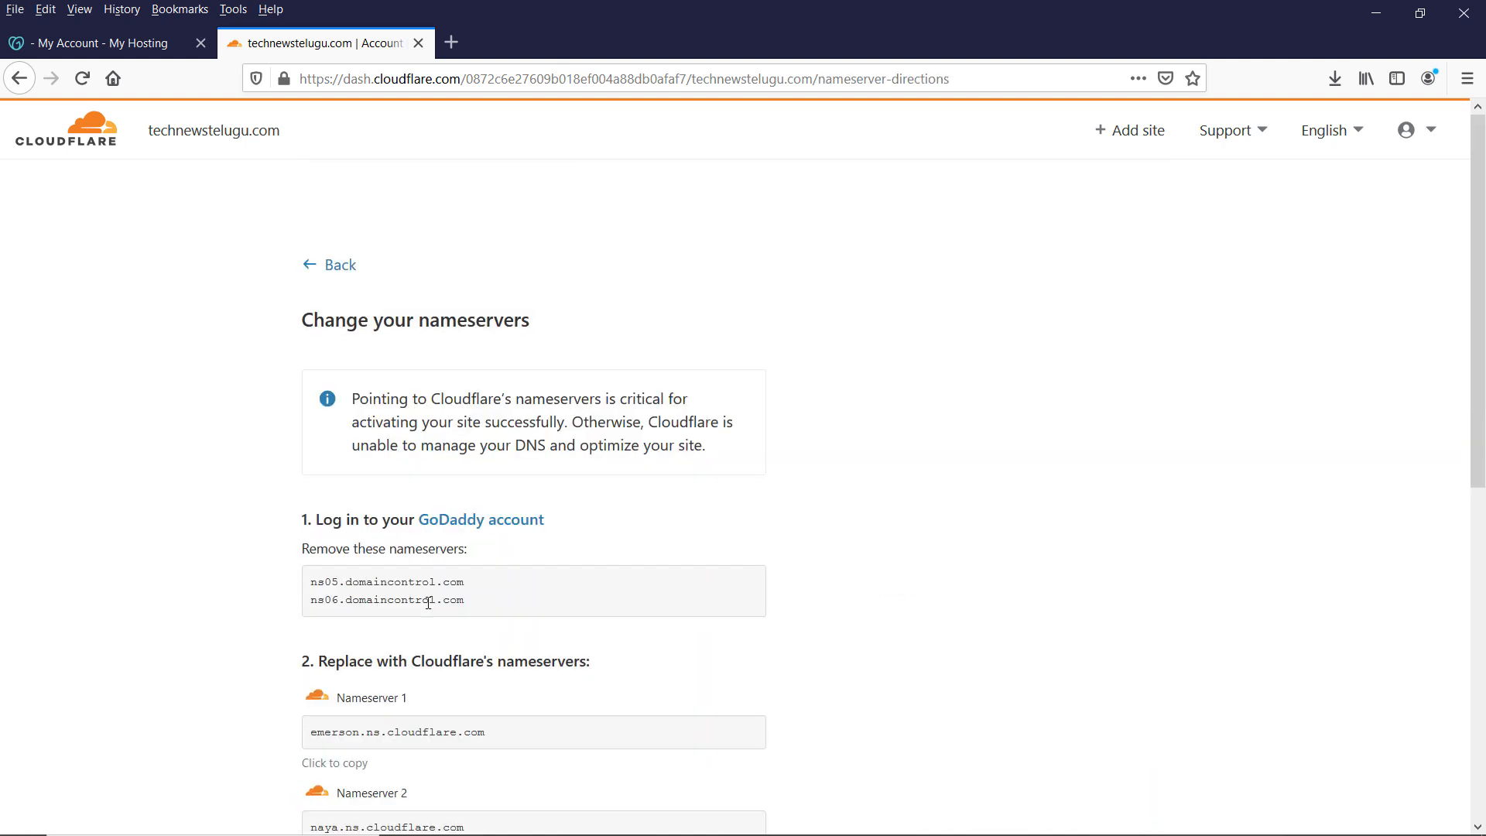
- Copy Cloudflare's first nameserver, emerson.ns.cloudflare.com, and return to the GoDaddy tab
drag(480, 600, 370, 566)
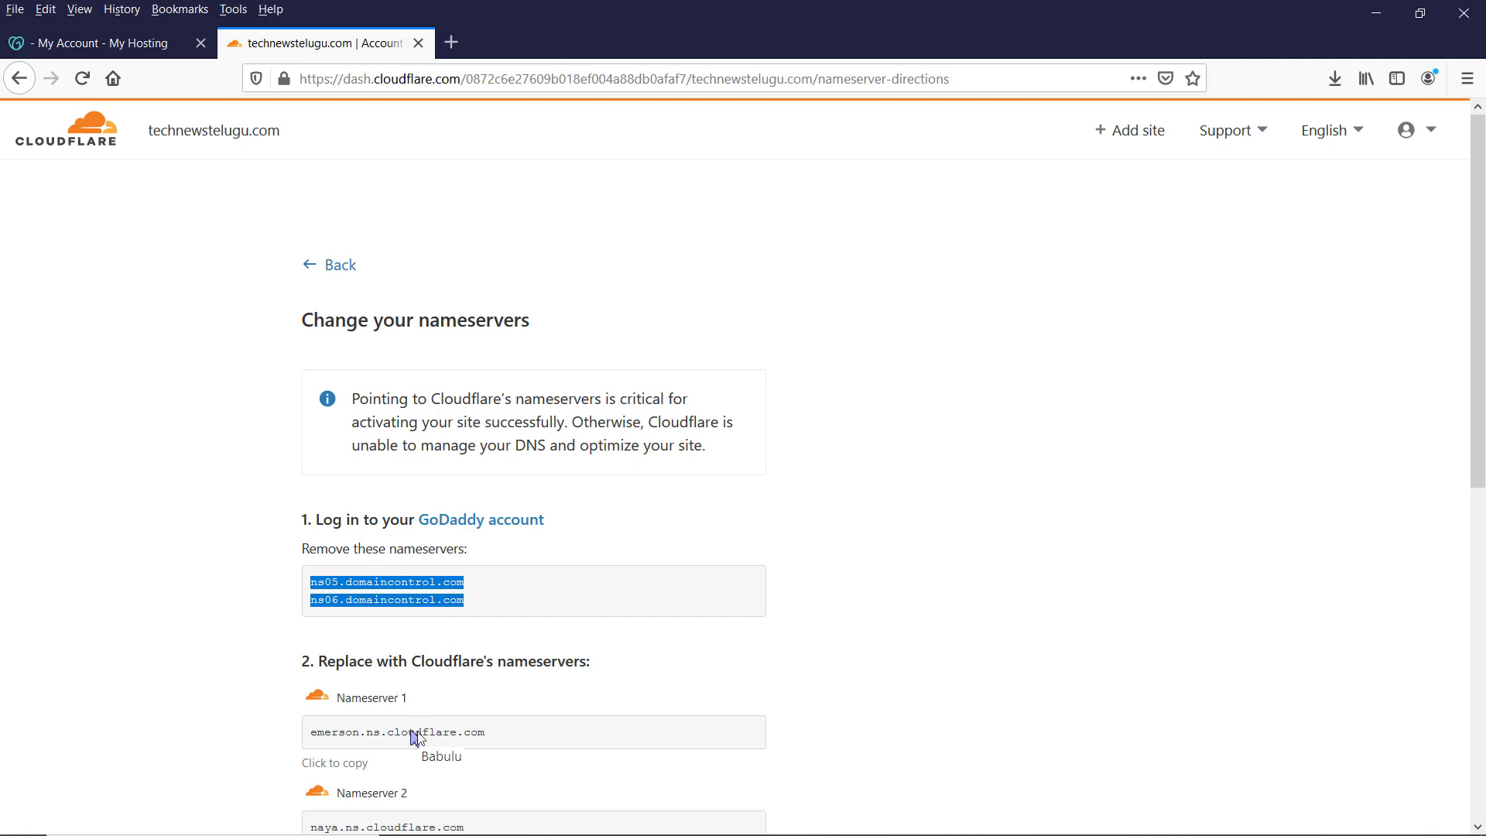
drag(495, 736, 275, 730)
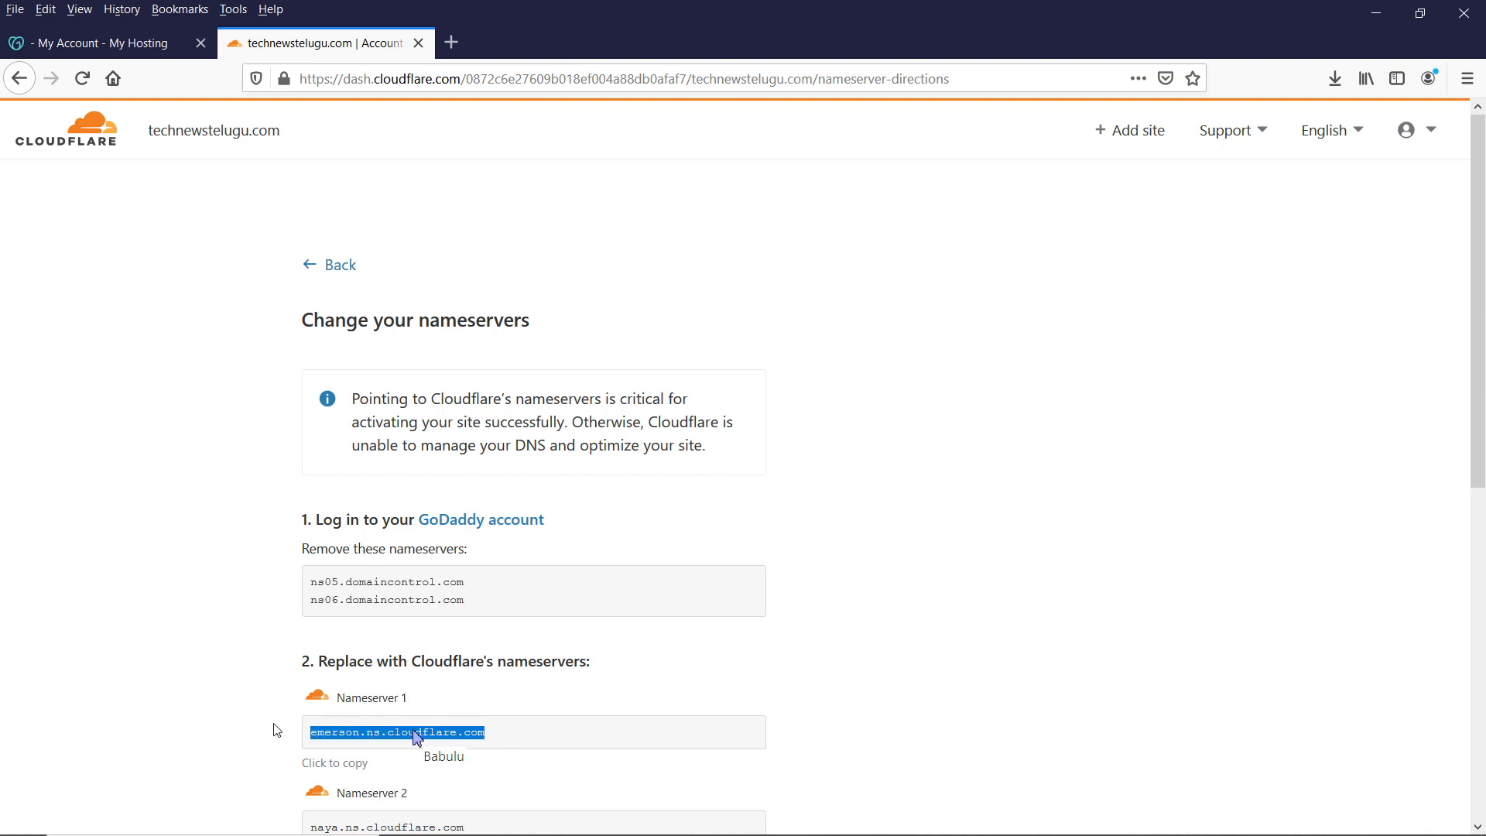
click(793, 660)
scroll(779, 654, down, 2)
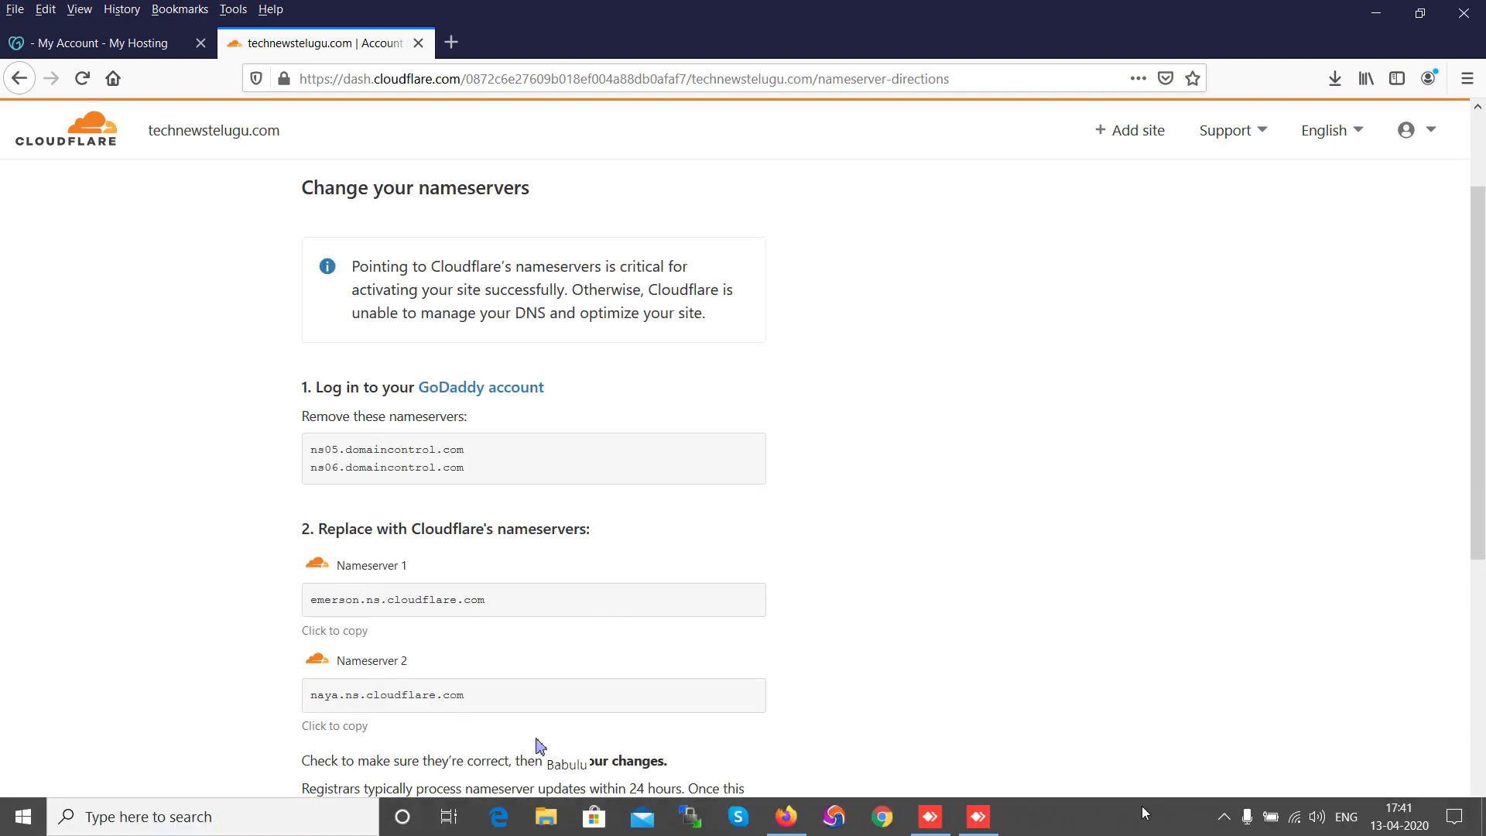
drag(486, 601, 334, 600)
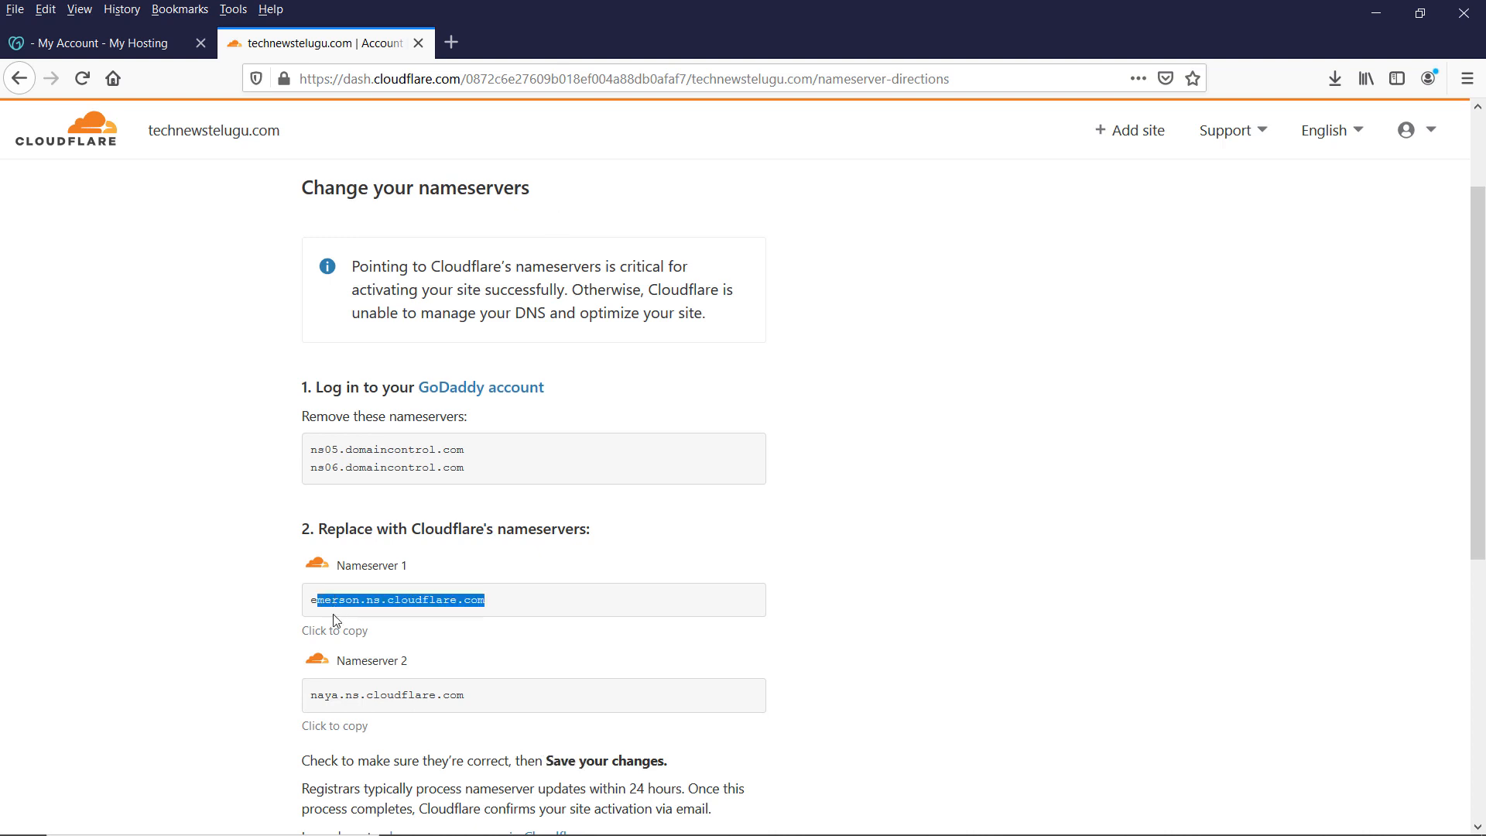
click(315, 602)
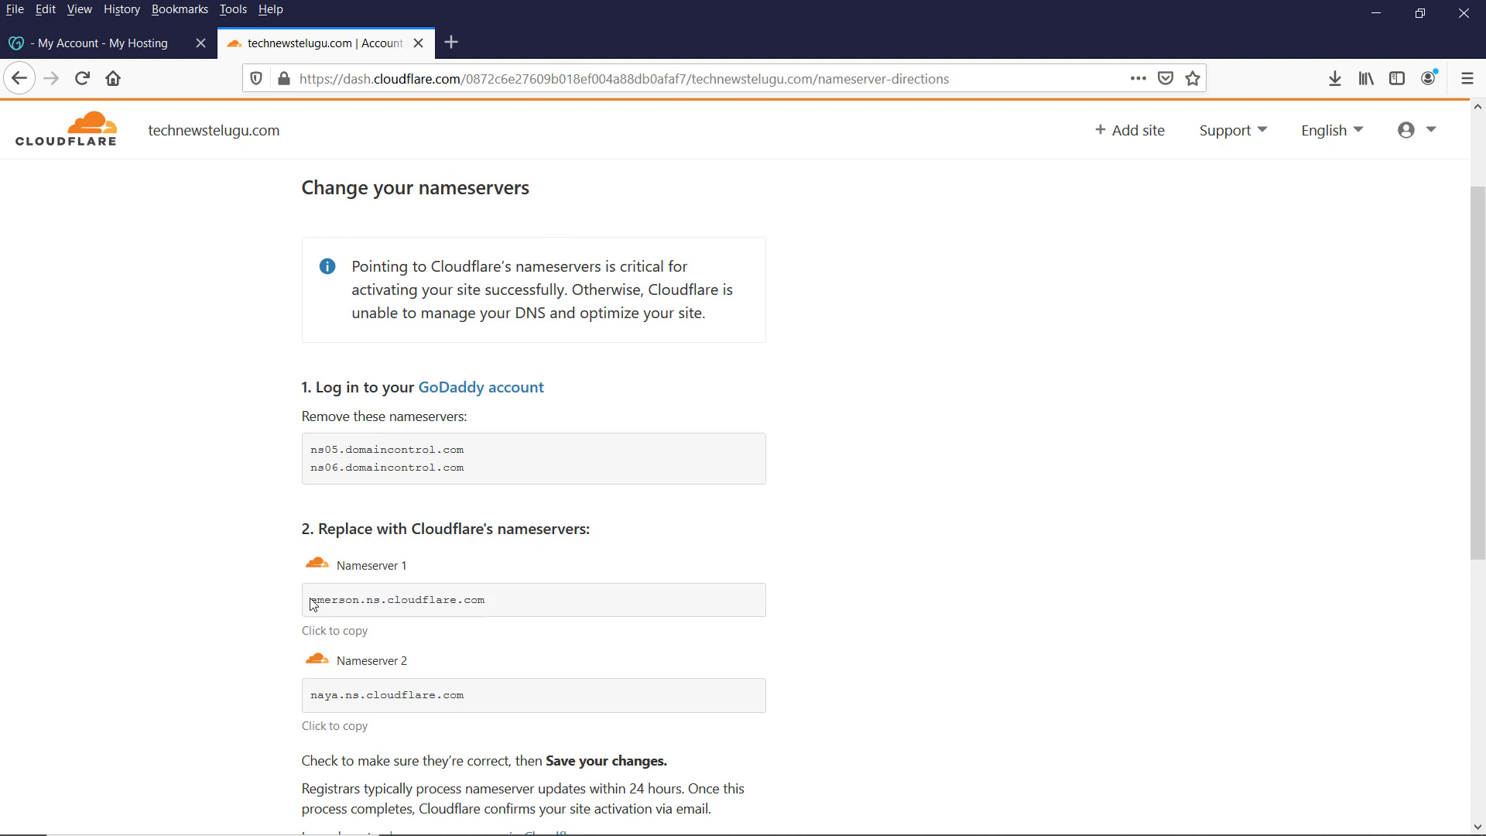
drag(313, 600, 504, 616)
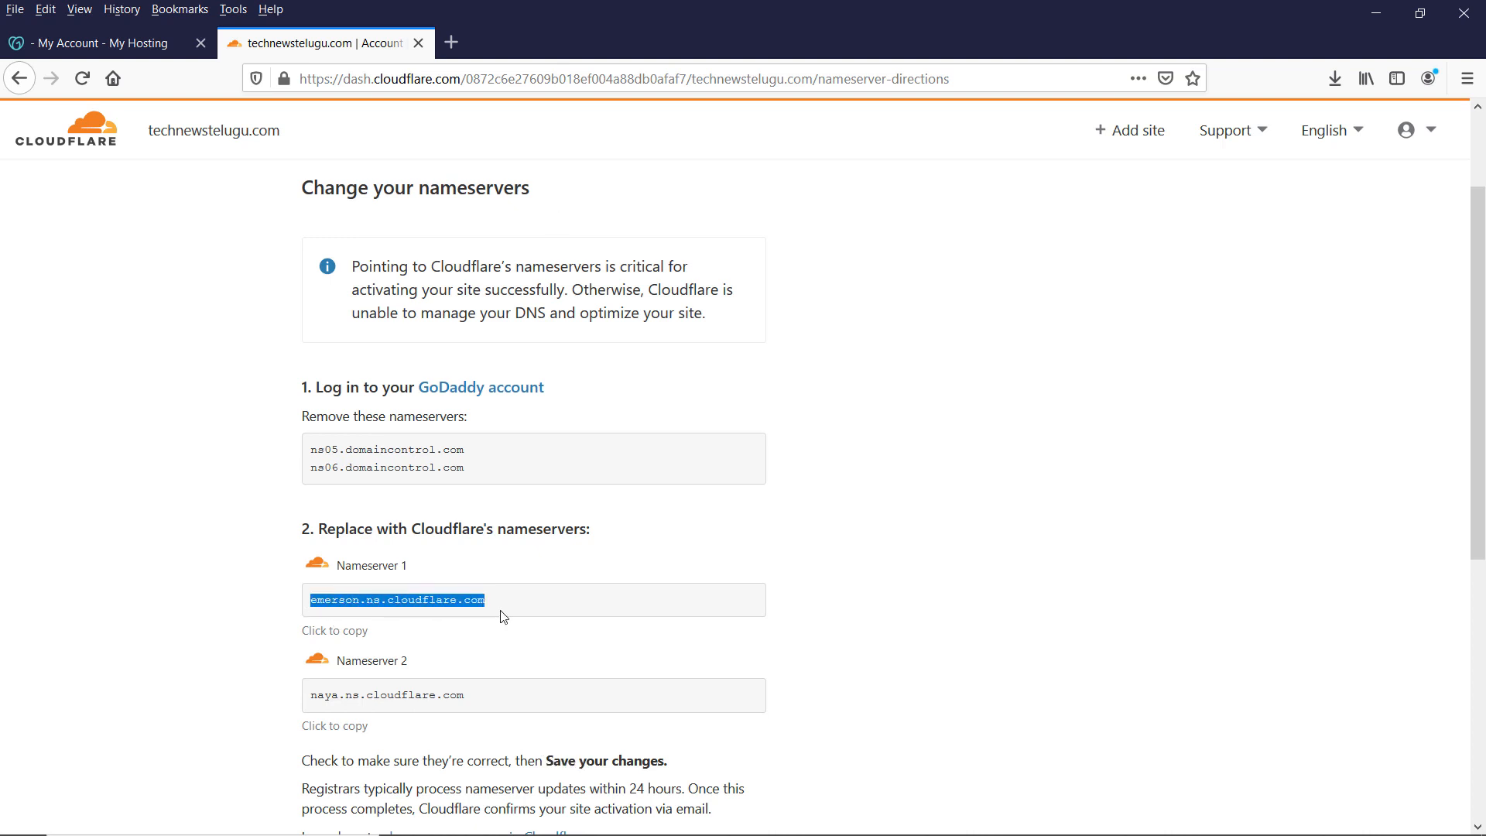
right_click(445, 604)
click(491, 450)
click(100, 43)
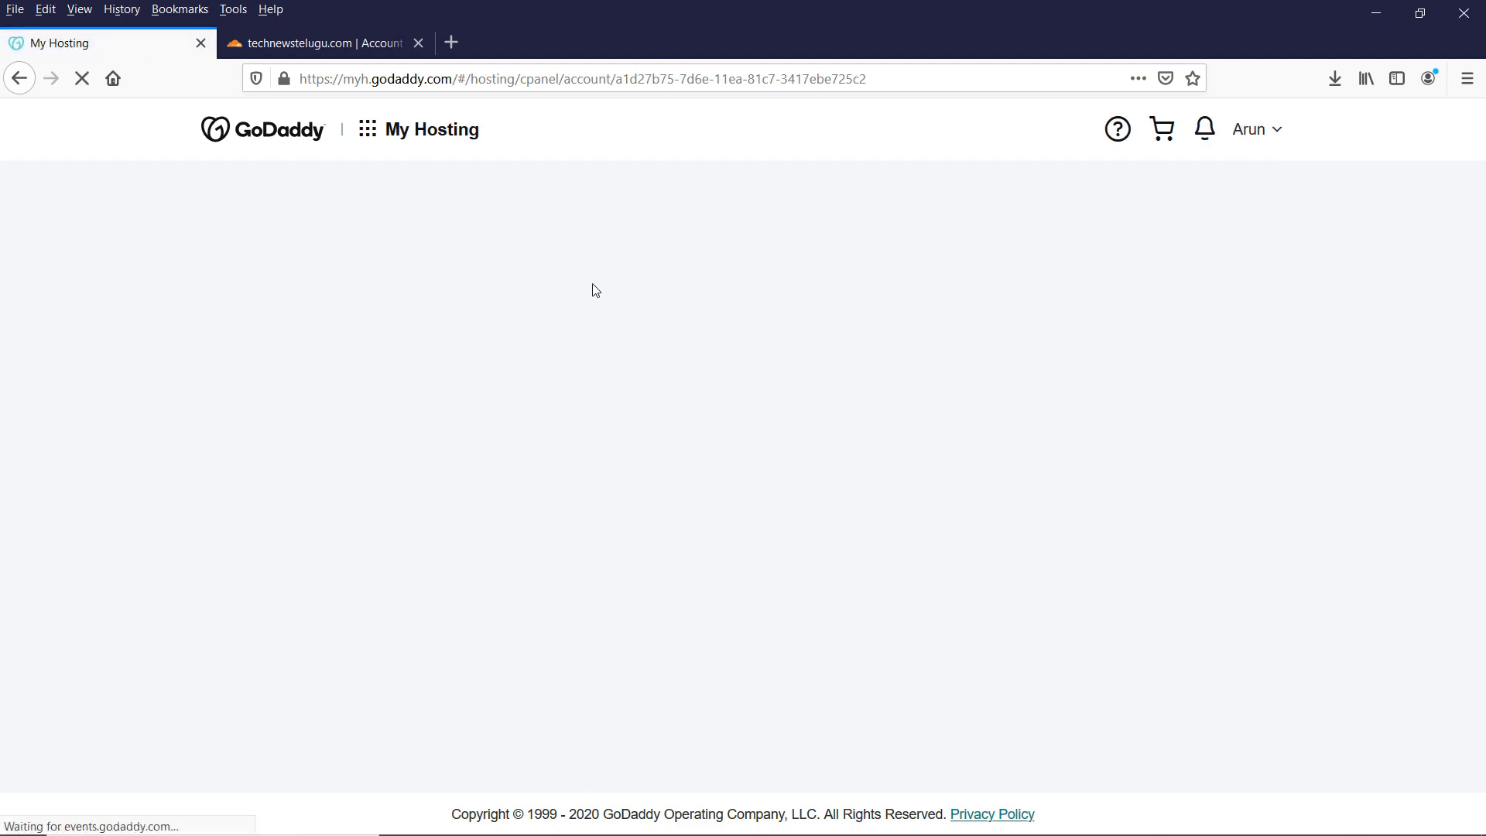
- Open the domain's DNS page in GoDaddy Domain Manager, then load intodns.com in a new tab
click(1103, 668)
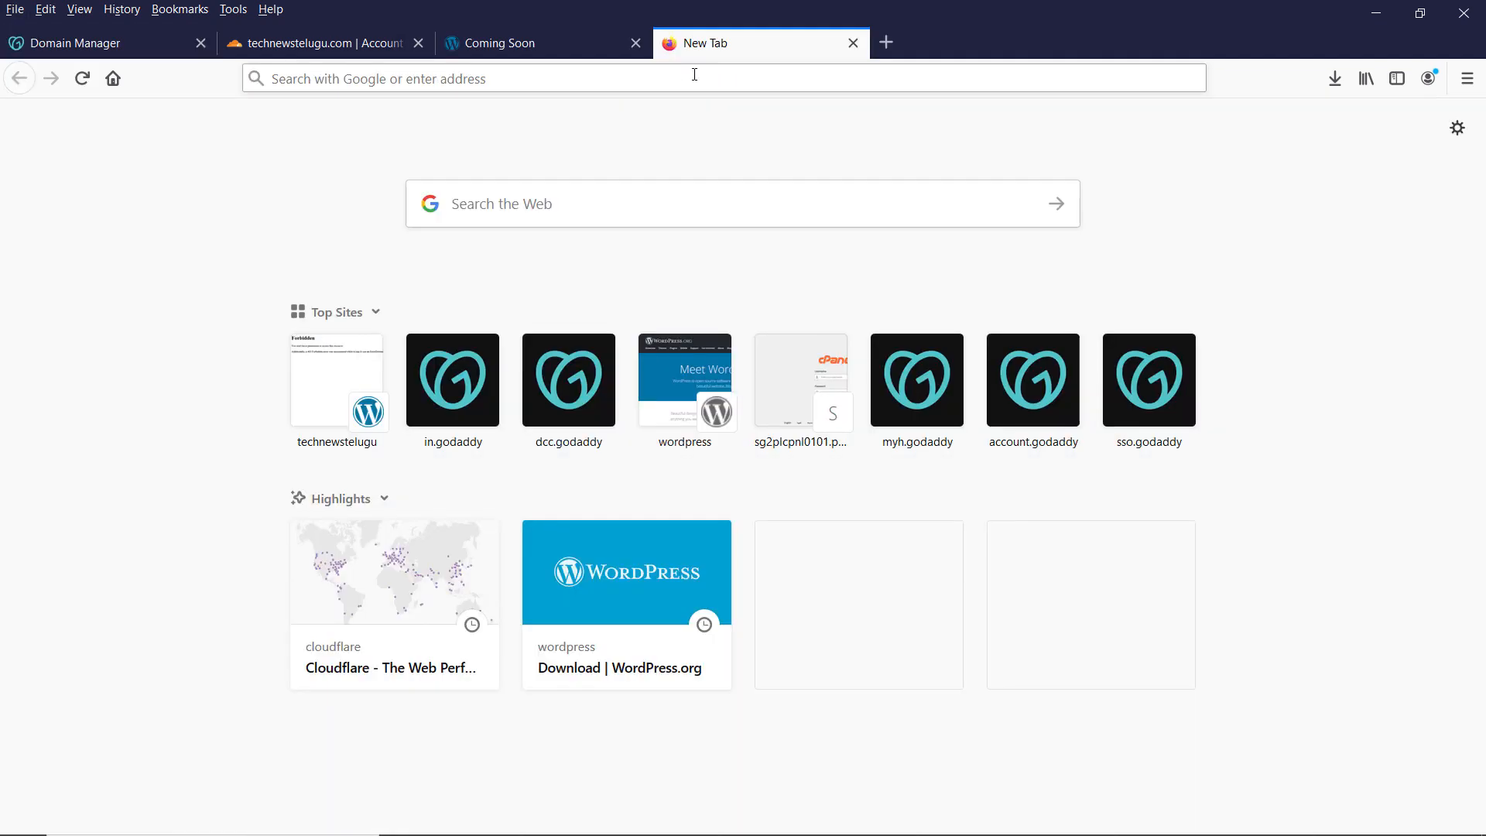
click(693, 77)
text(into)
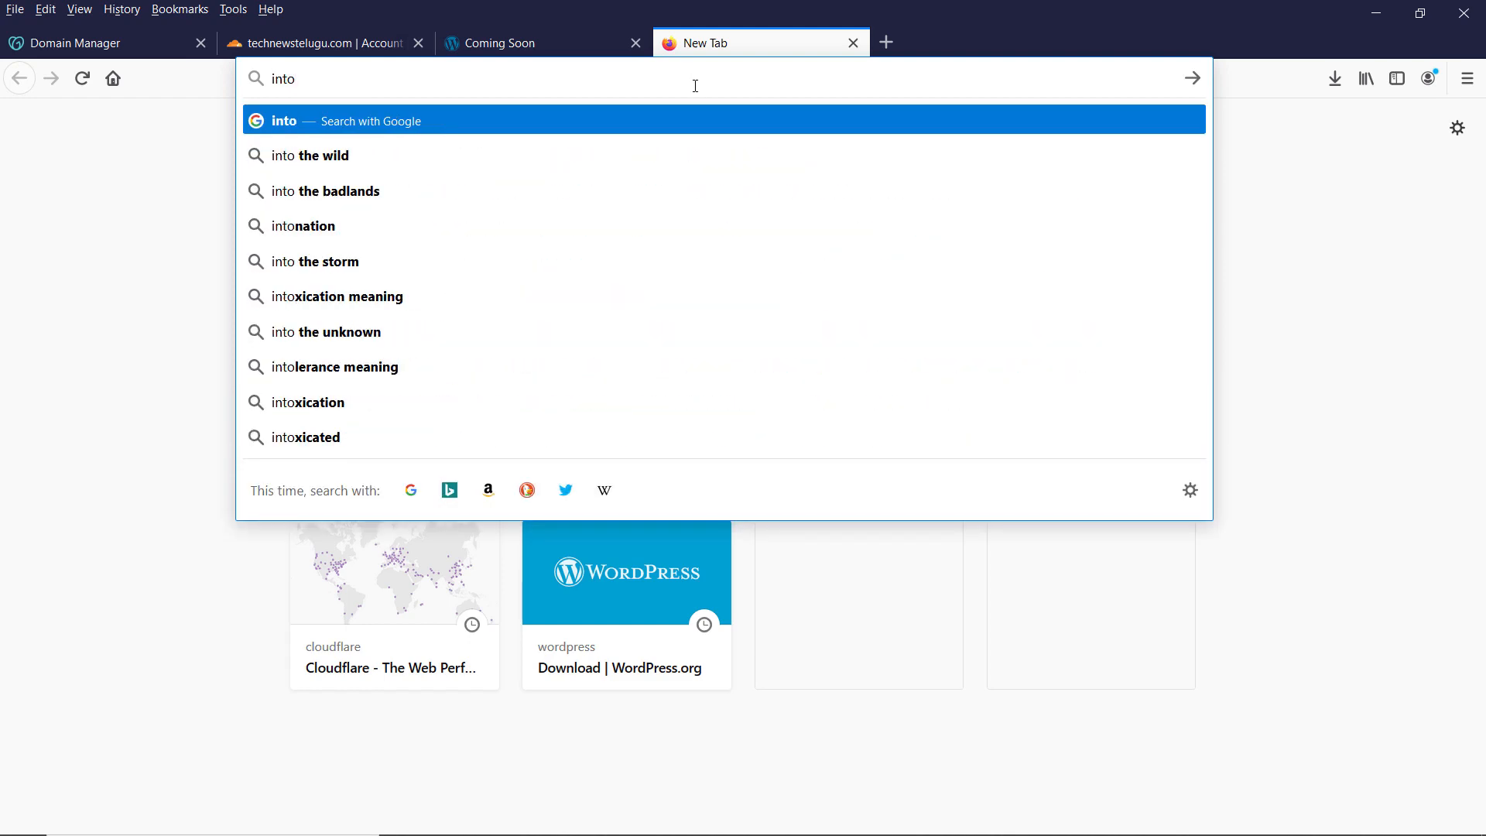
text(dns.com)
key(Return)
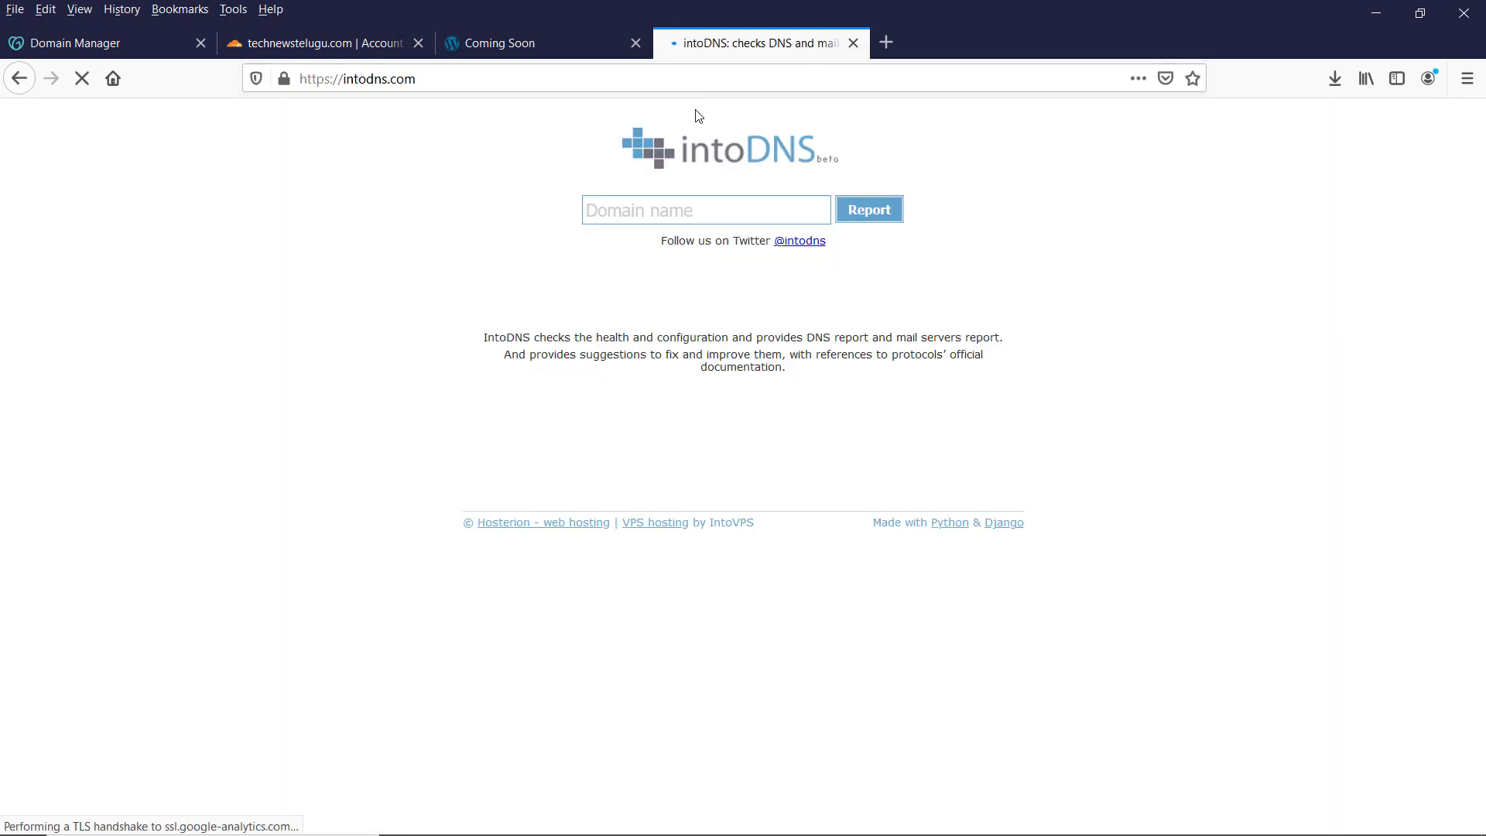
- Copy technewstelugu.com from the Coming Soon tab and run an intoDNS report on it
click(542, 39)
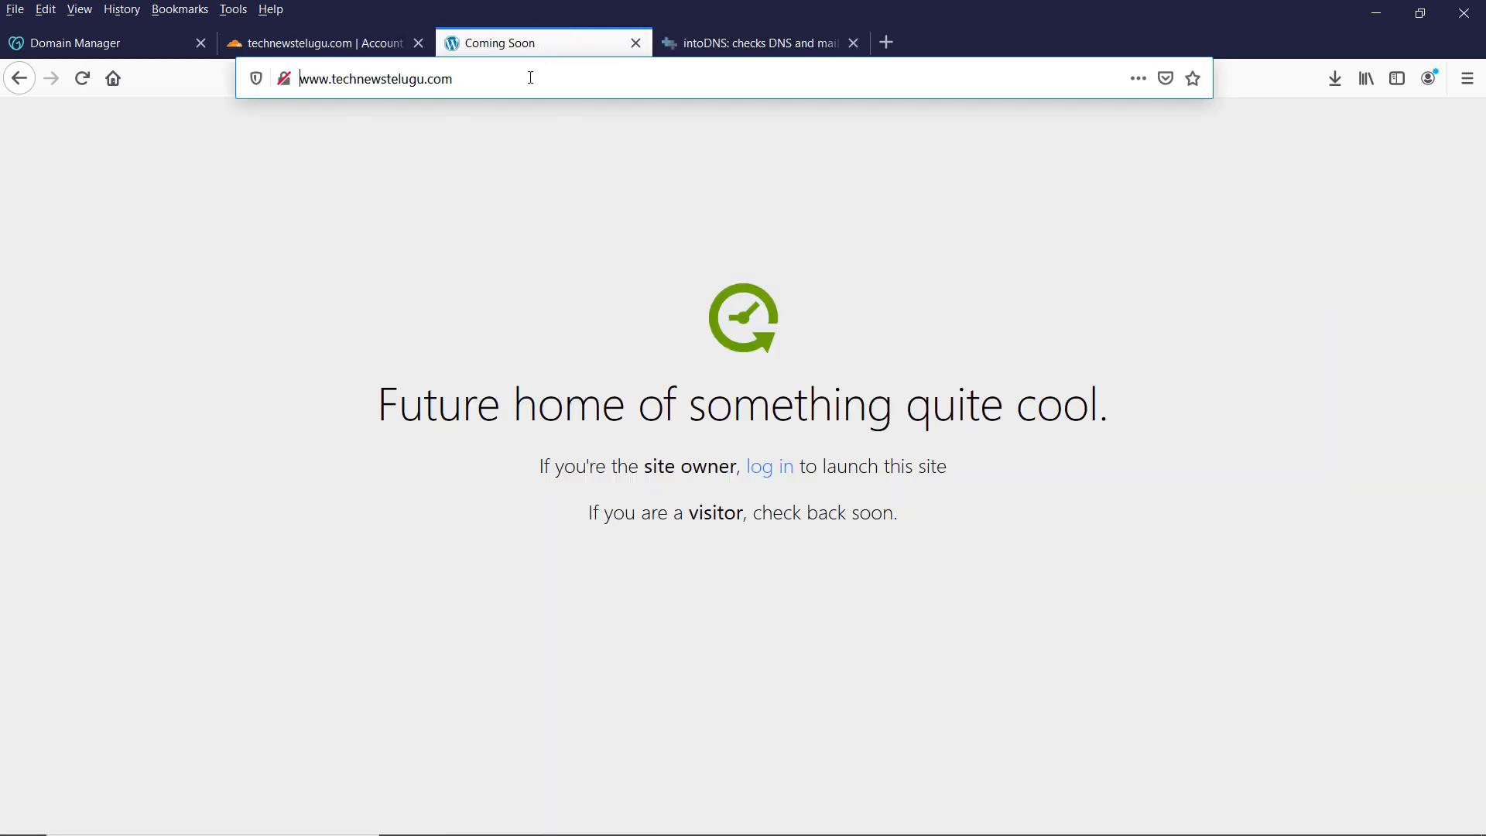
click(526, 76)
drag(498, 71, 333, 87)
click(667, 46)
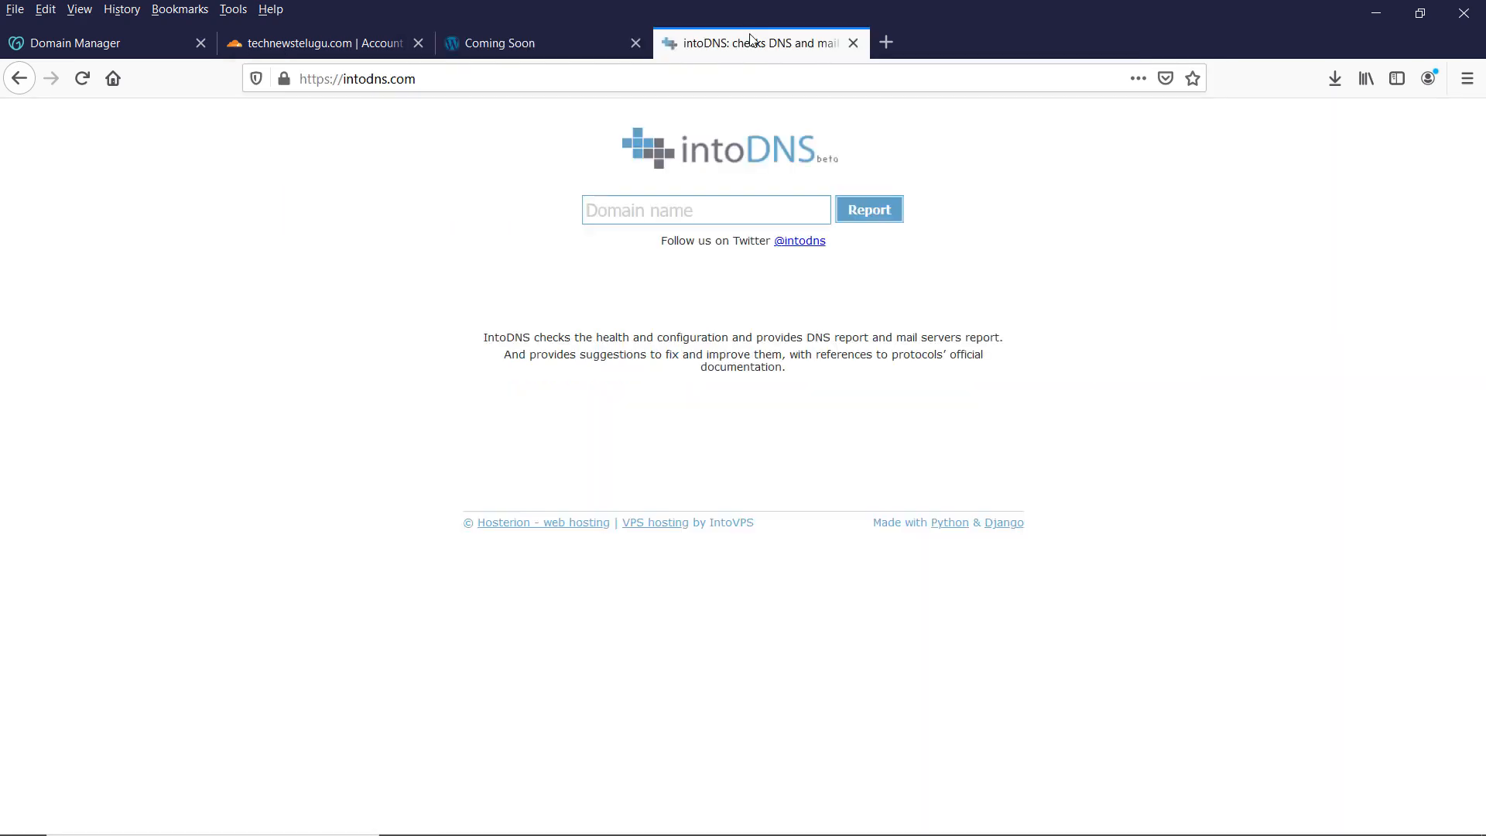
click(615, 218)
key(ctrl+v)
key(Return)
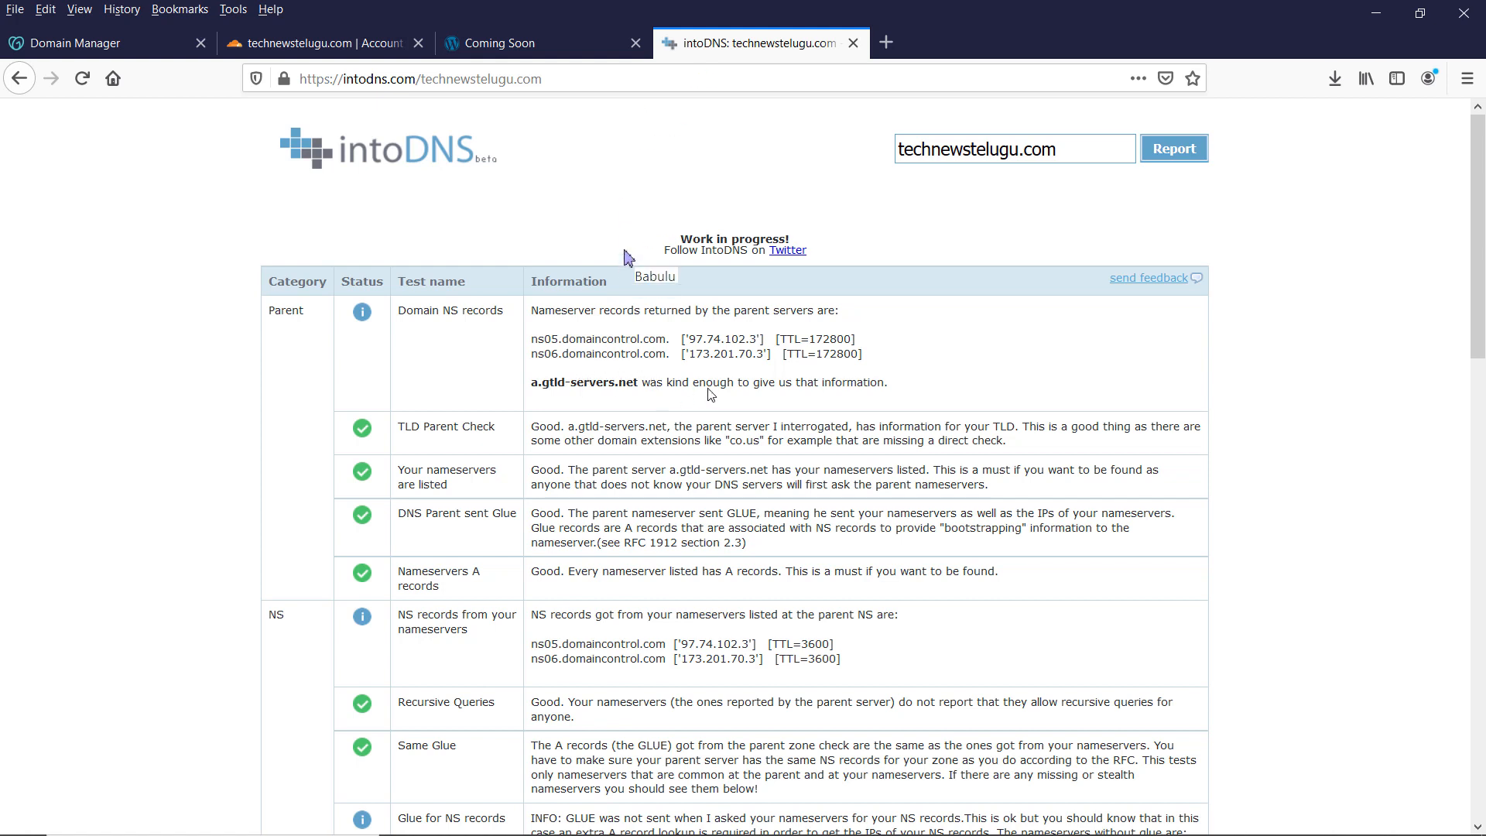
- Highlight the reported nameservers ns05 and ns06.domaincontrol.com in the intoDNS report
drag(669, 354, 551, 340)
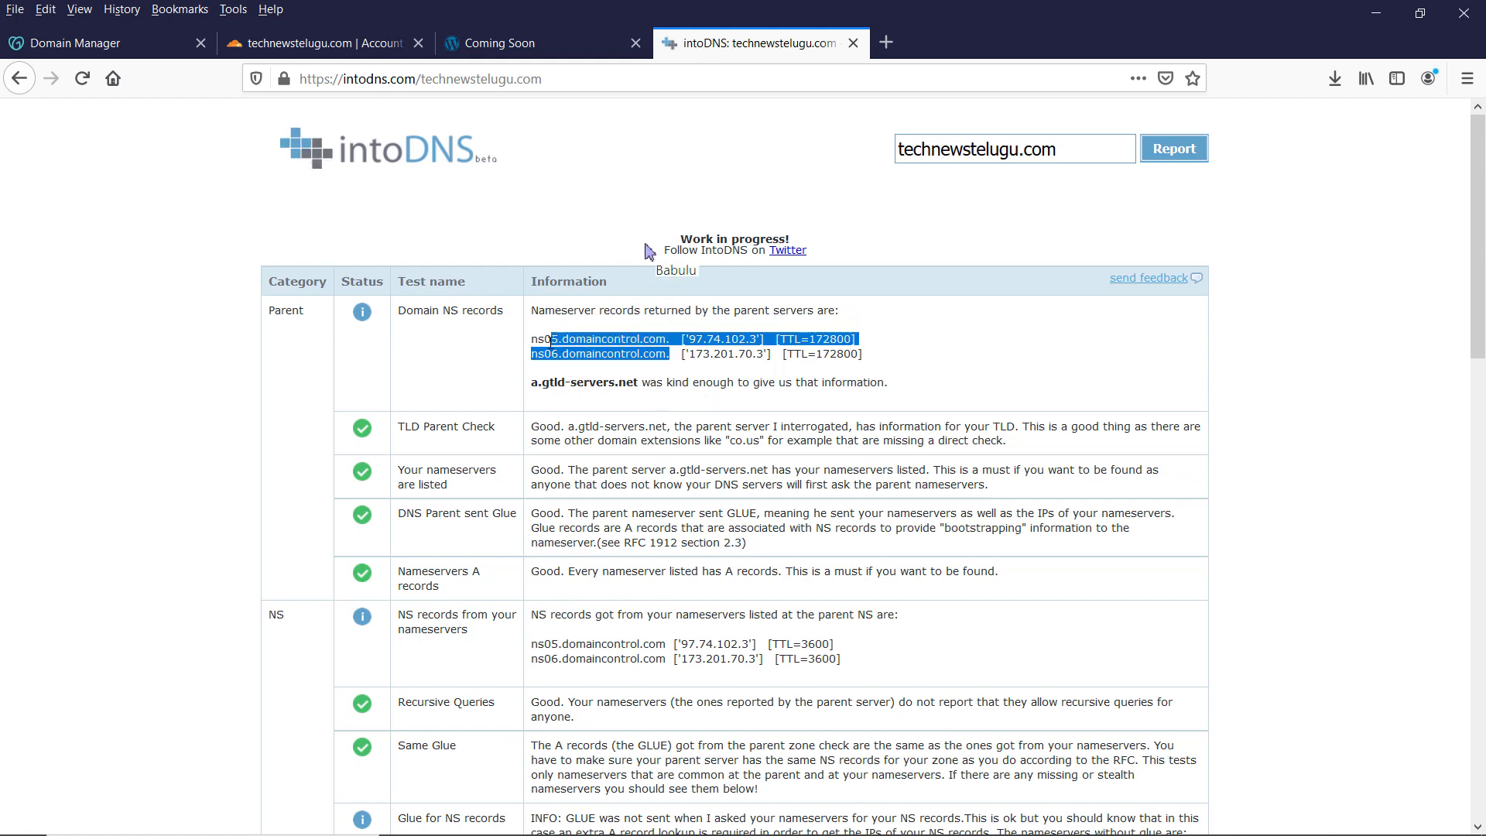
drag(894, 358, 568, 336)
click(866, 349)
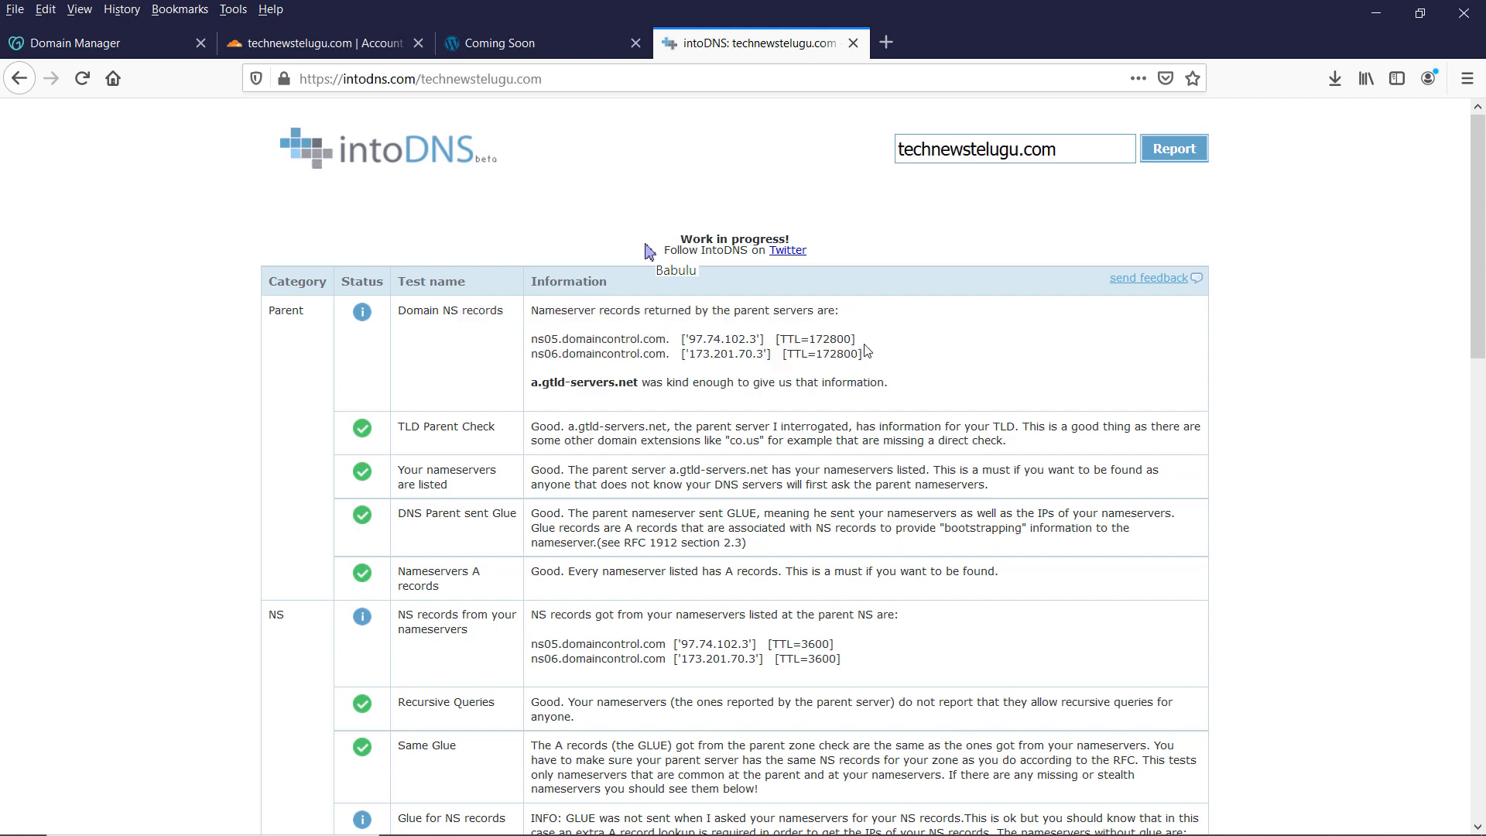
- Switch GoDaddy to custom nameservers and paste emerson.ns.cloudflare.com into Nameserver 1
click(335, 51)
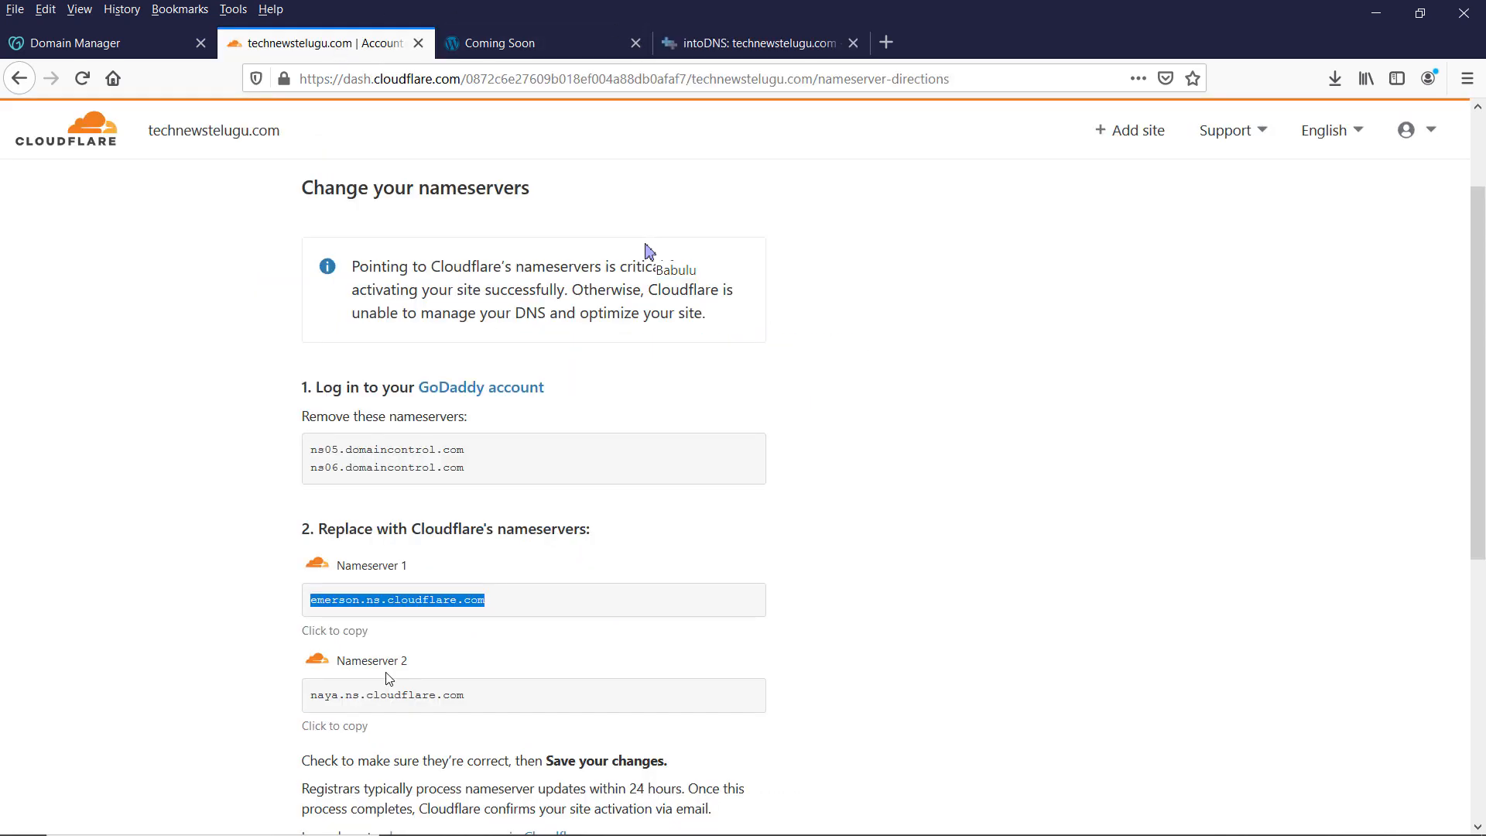
right_click(413, 605)
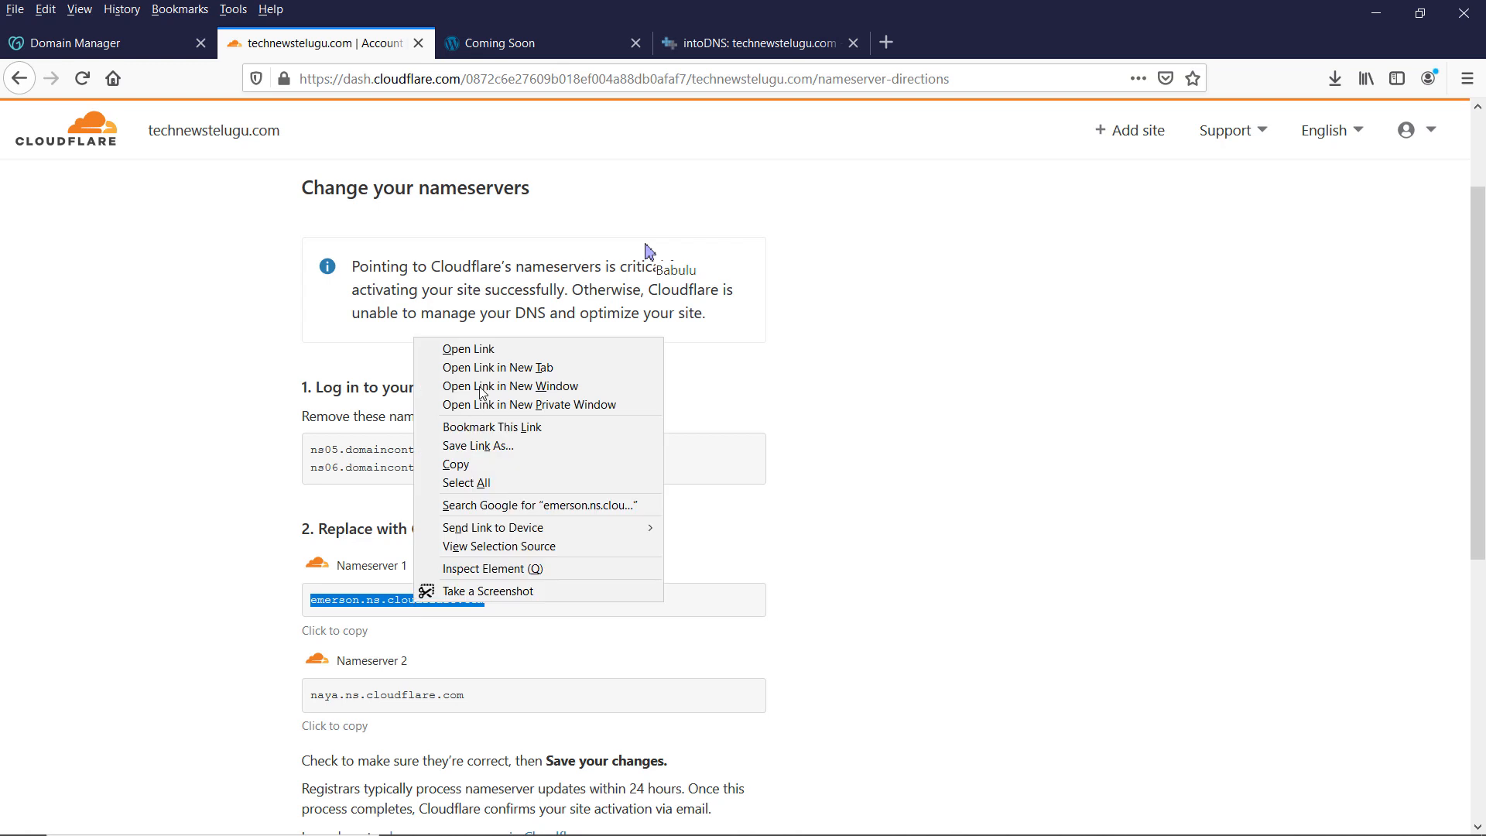
click(483, 463)
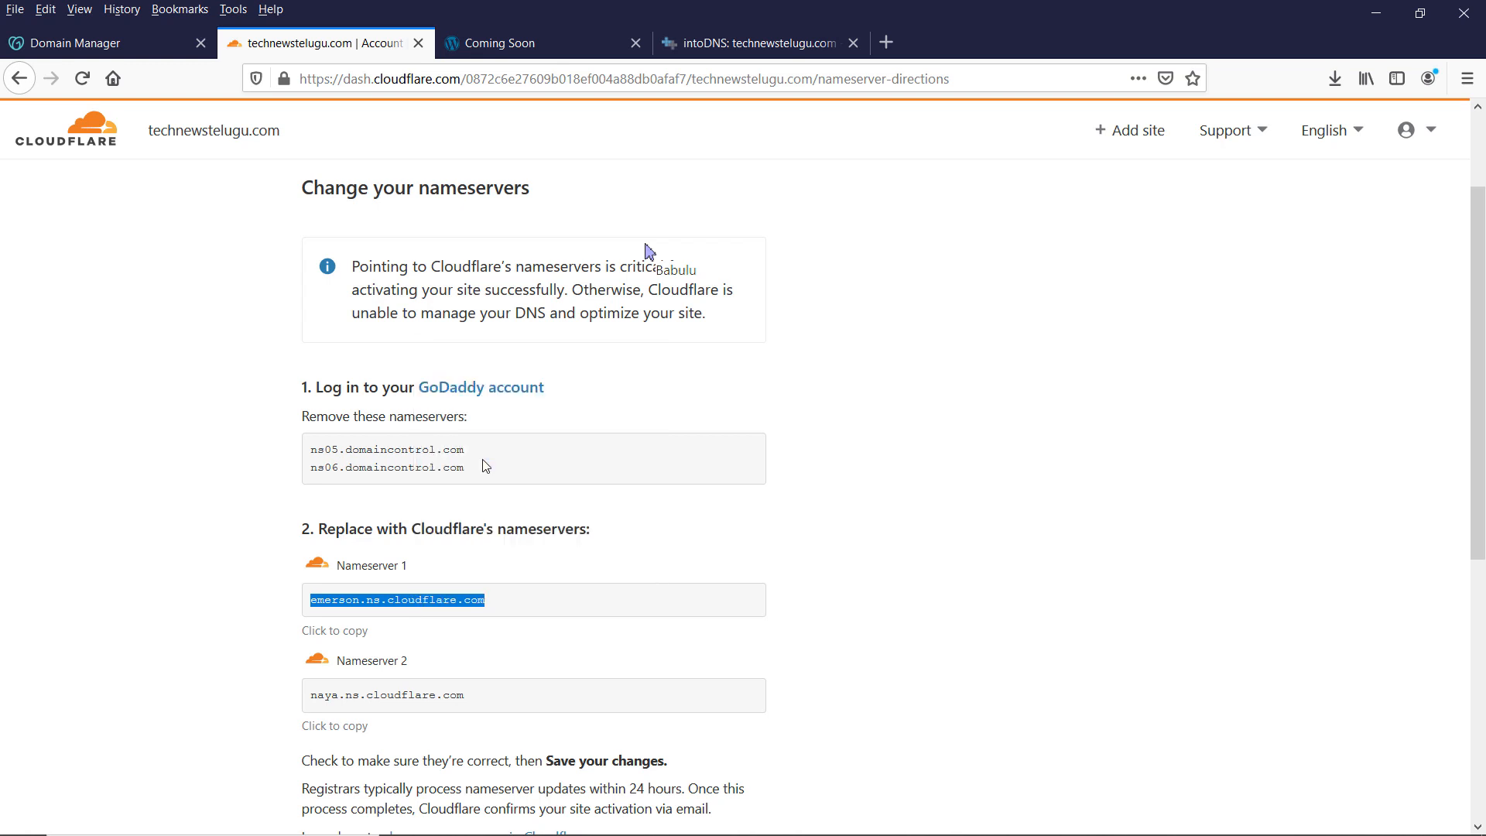
click(146, 43)
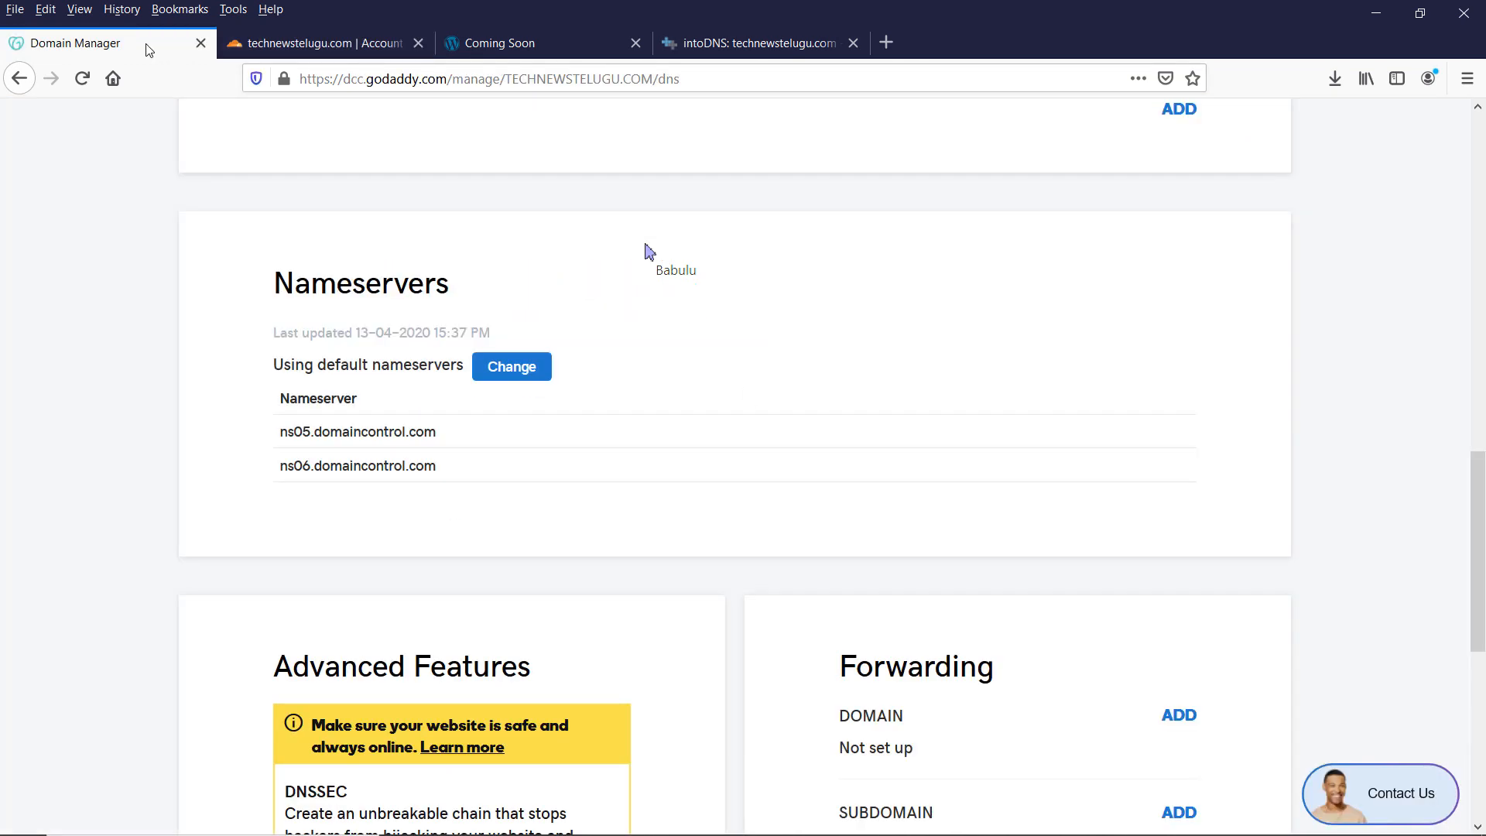
click(520, 385)
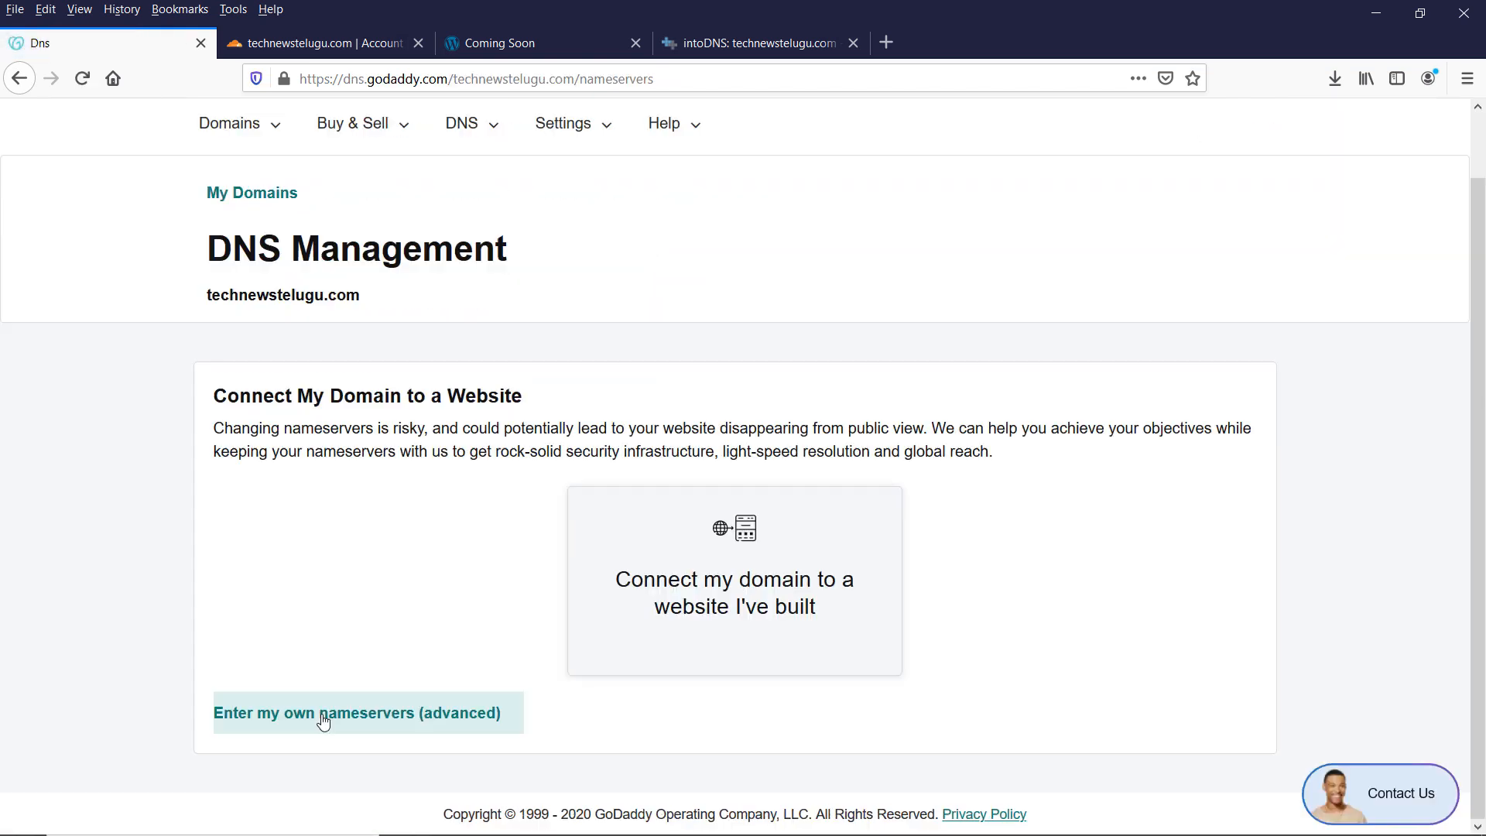
click(325, 718)
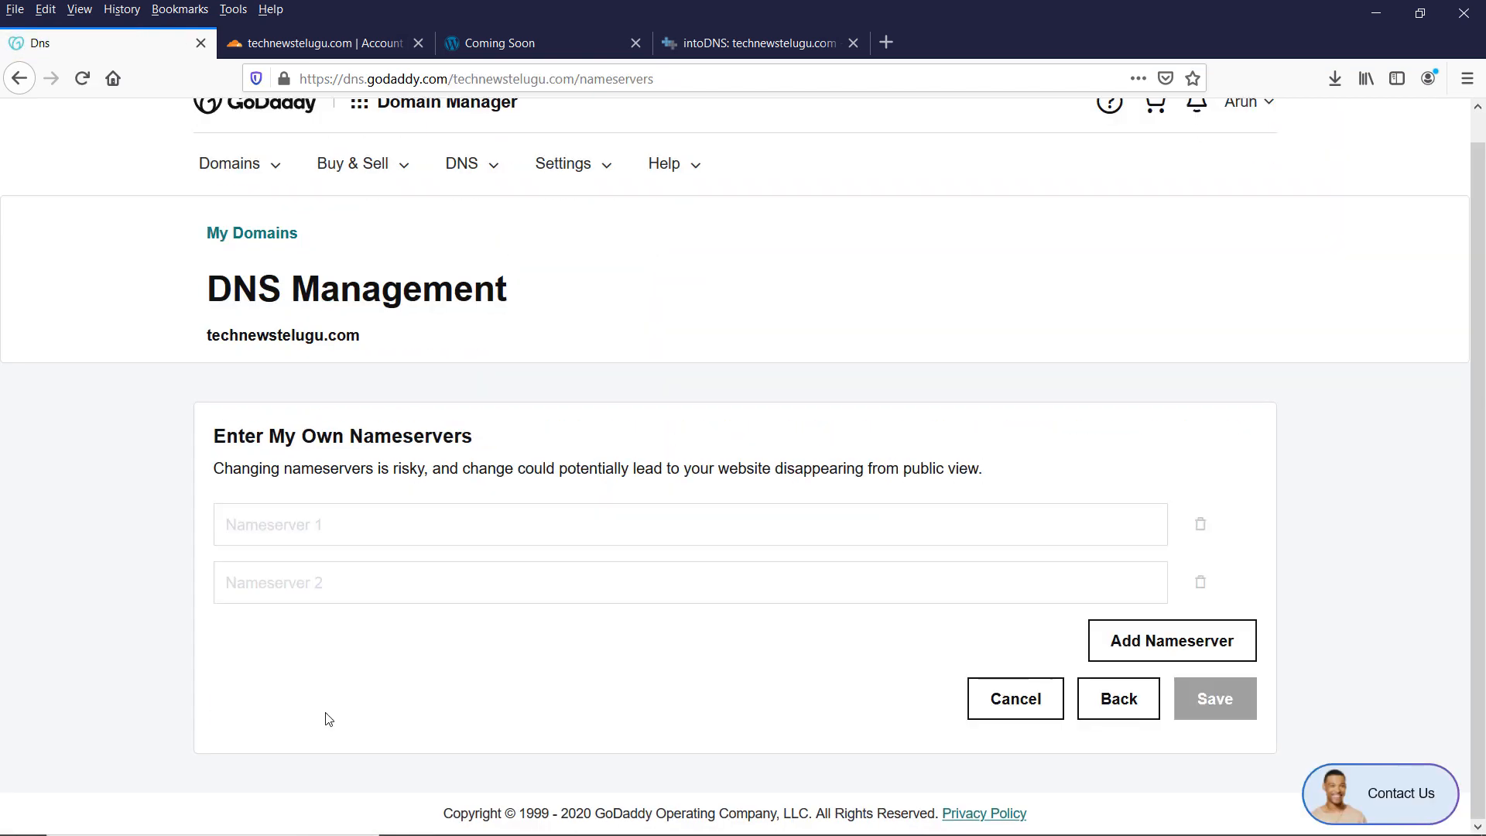
click(348, 512)
key(ctrl+v)
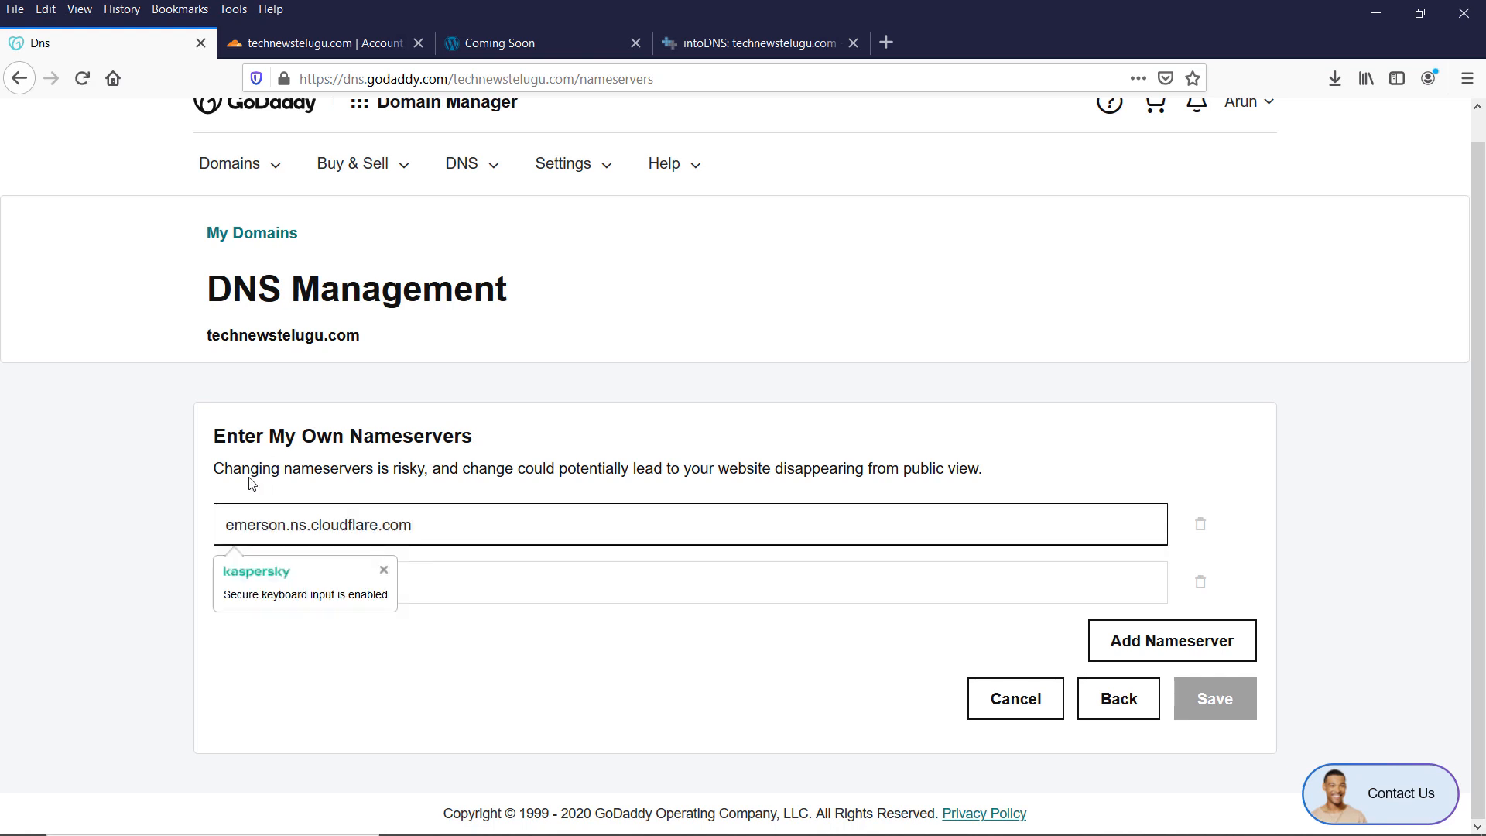
- Copy naya.ns.cloudflare.com from Cloudflare and paste it into Nameserver 2
click(317, 46)
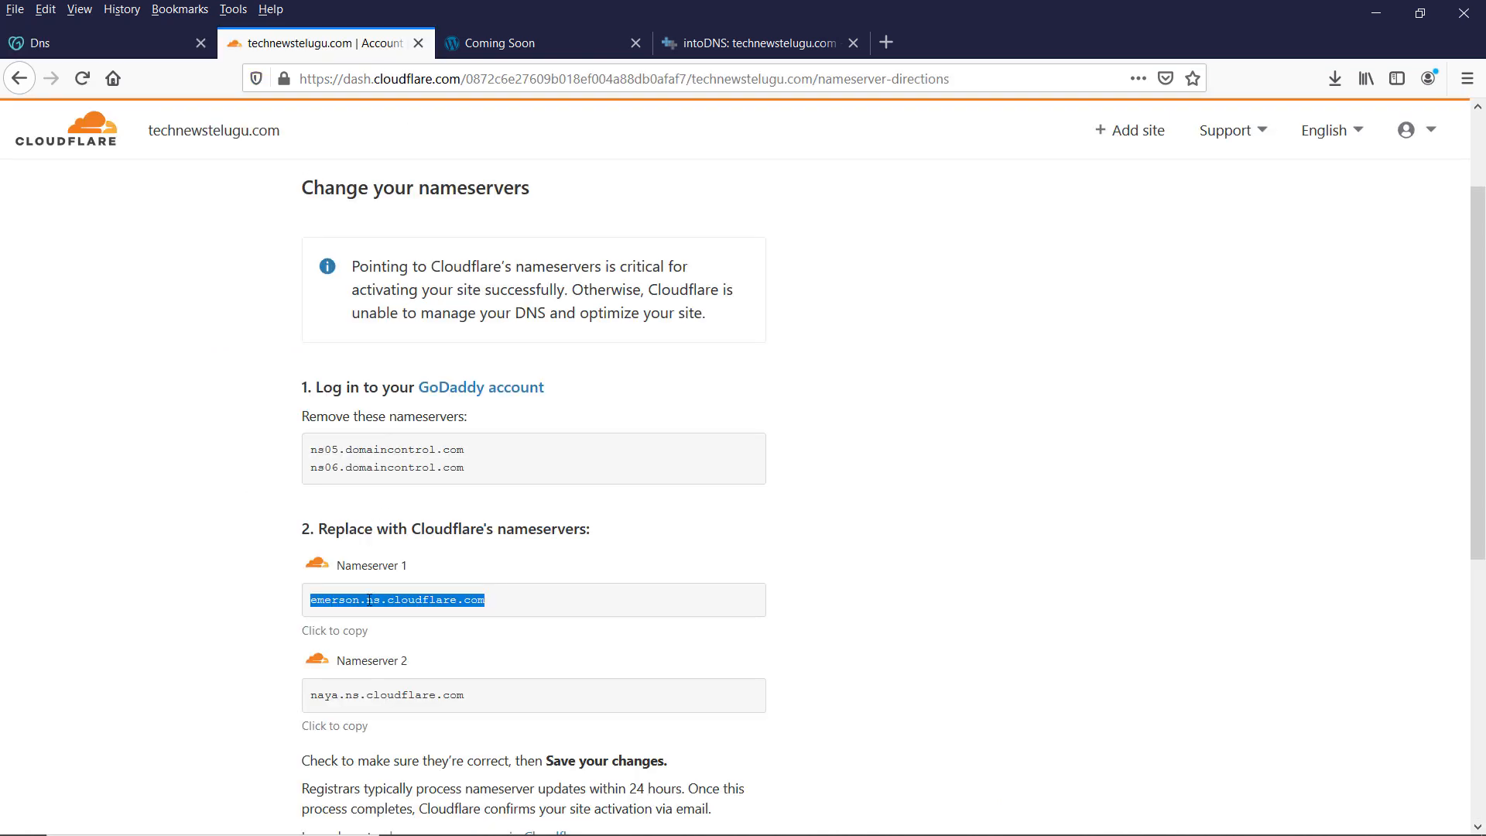
drag(475, 705, 292, 694)
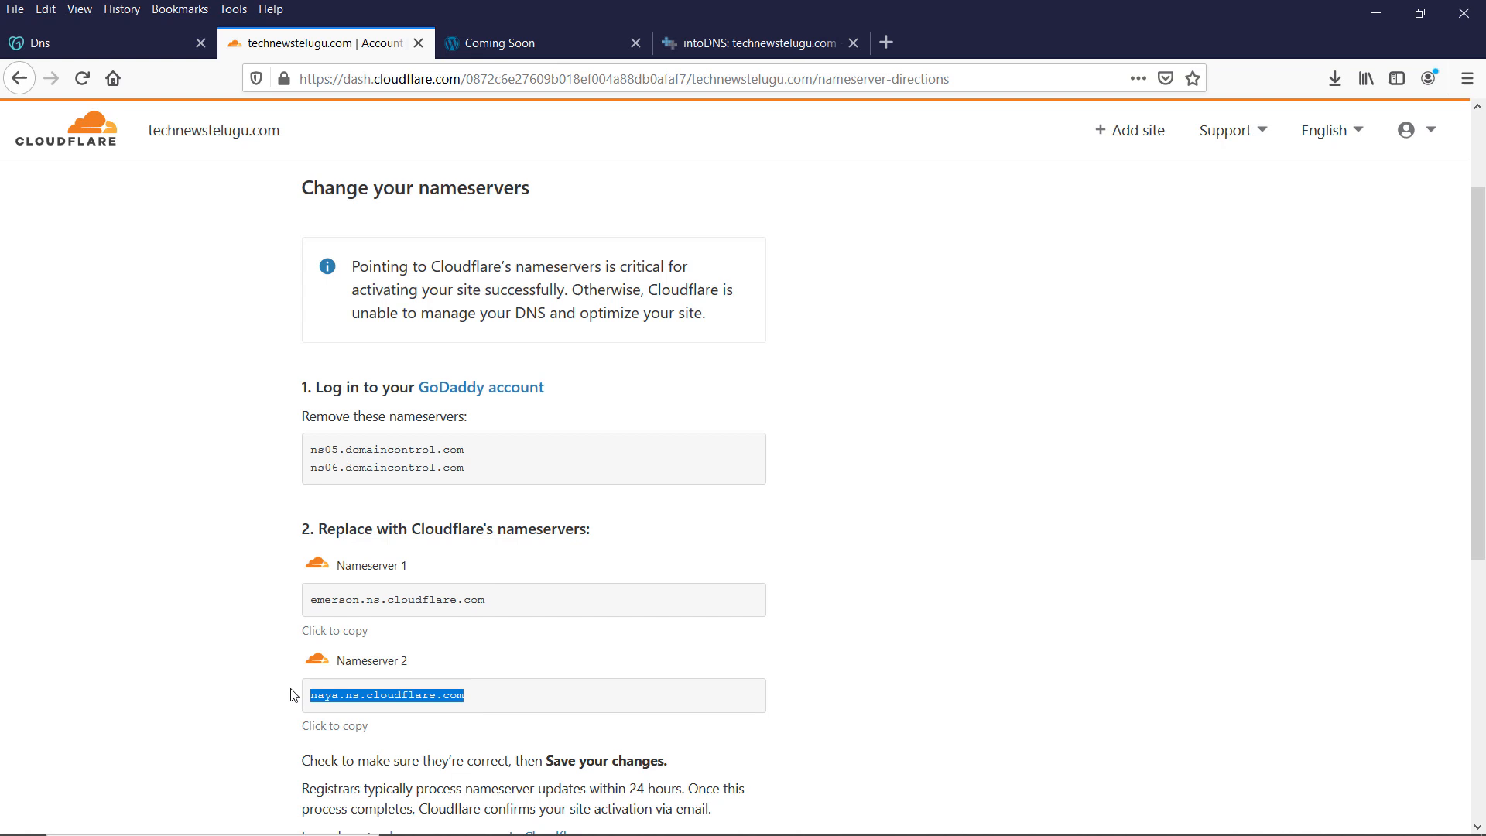
right_click(383, 697)
click(435, 547)
click(153, 42)
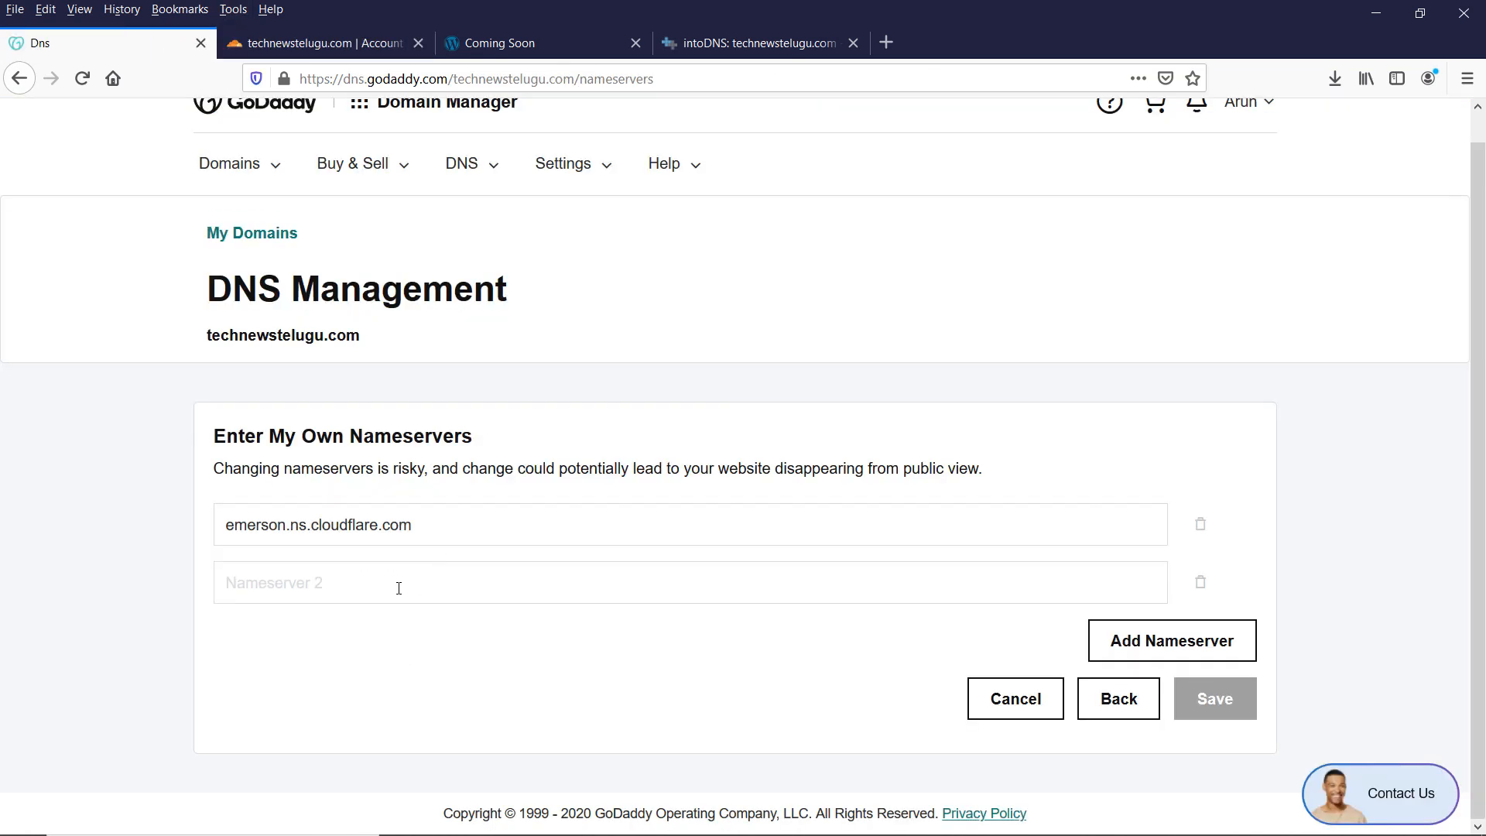
click(398, 589)
right_click(393, 587)
click(434, 654)
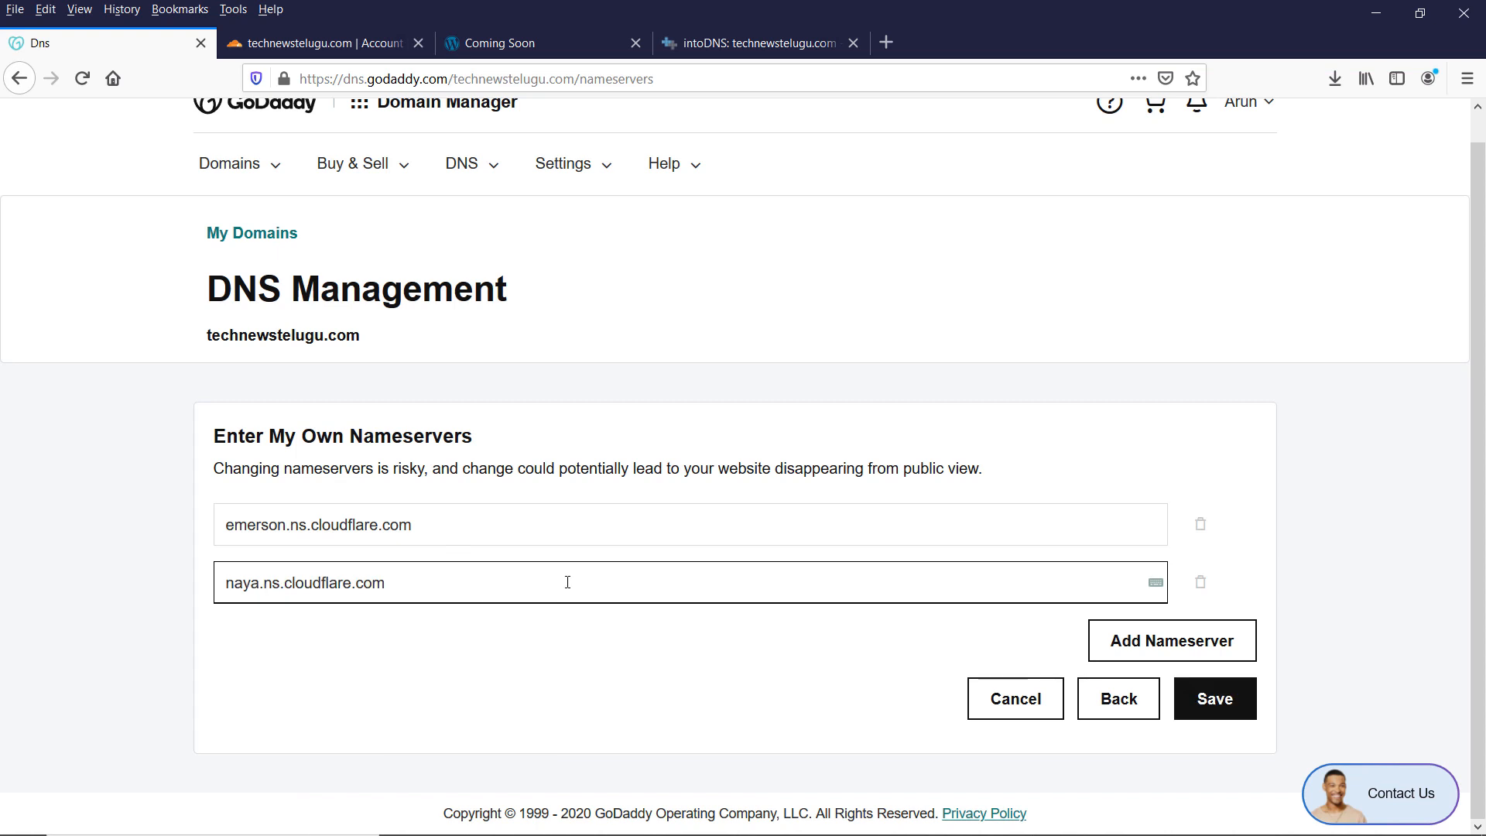
- Save the custom nameservers, retry after the processing error, then go back
click(1219, 704)
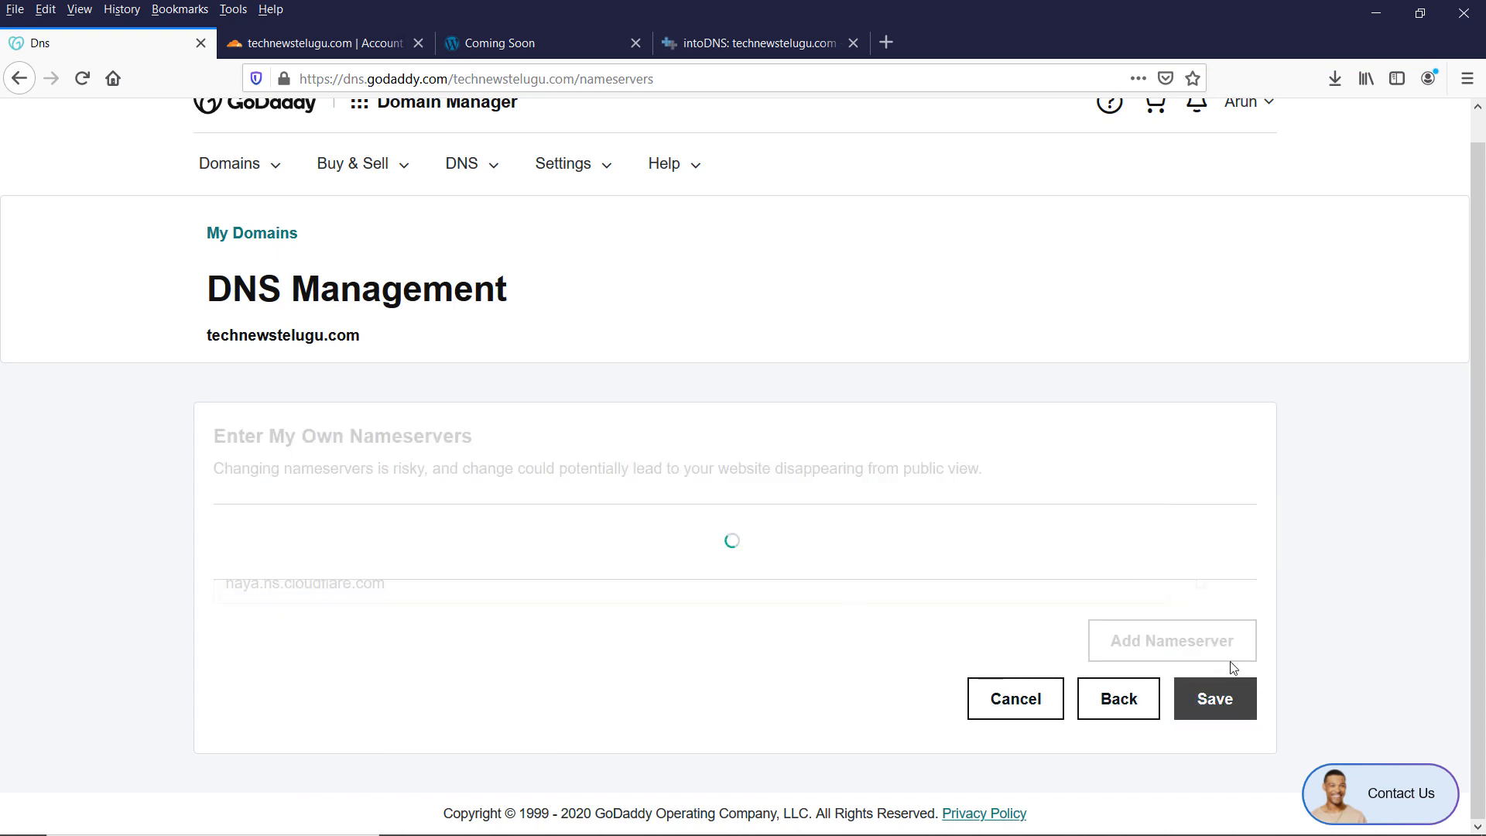
click(1214, 703)
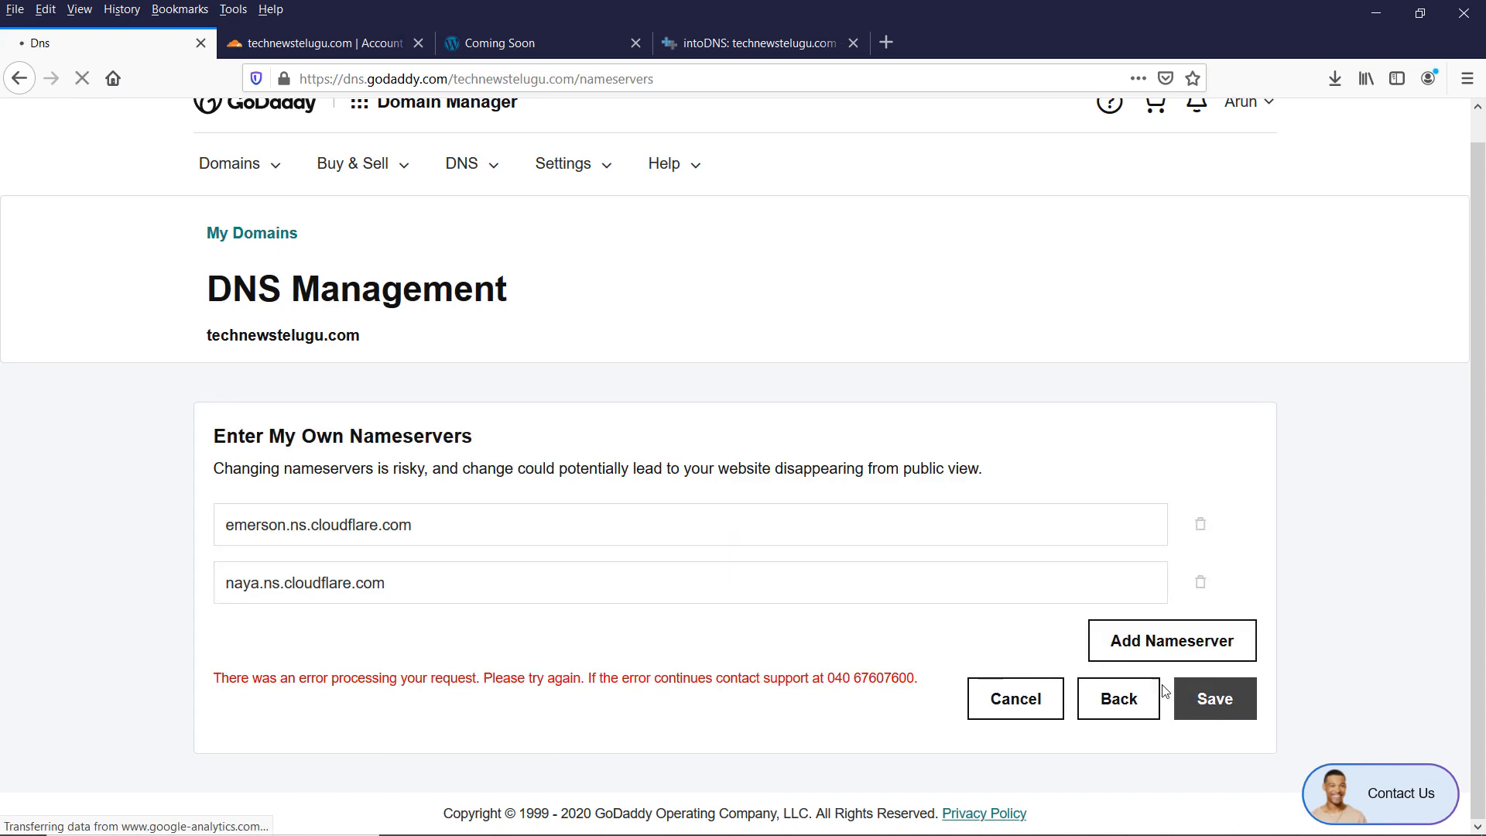
click(1115, 701)
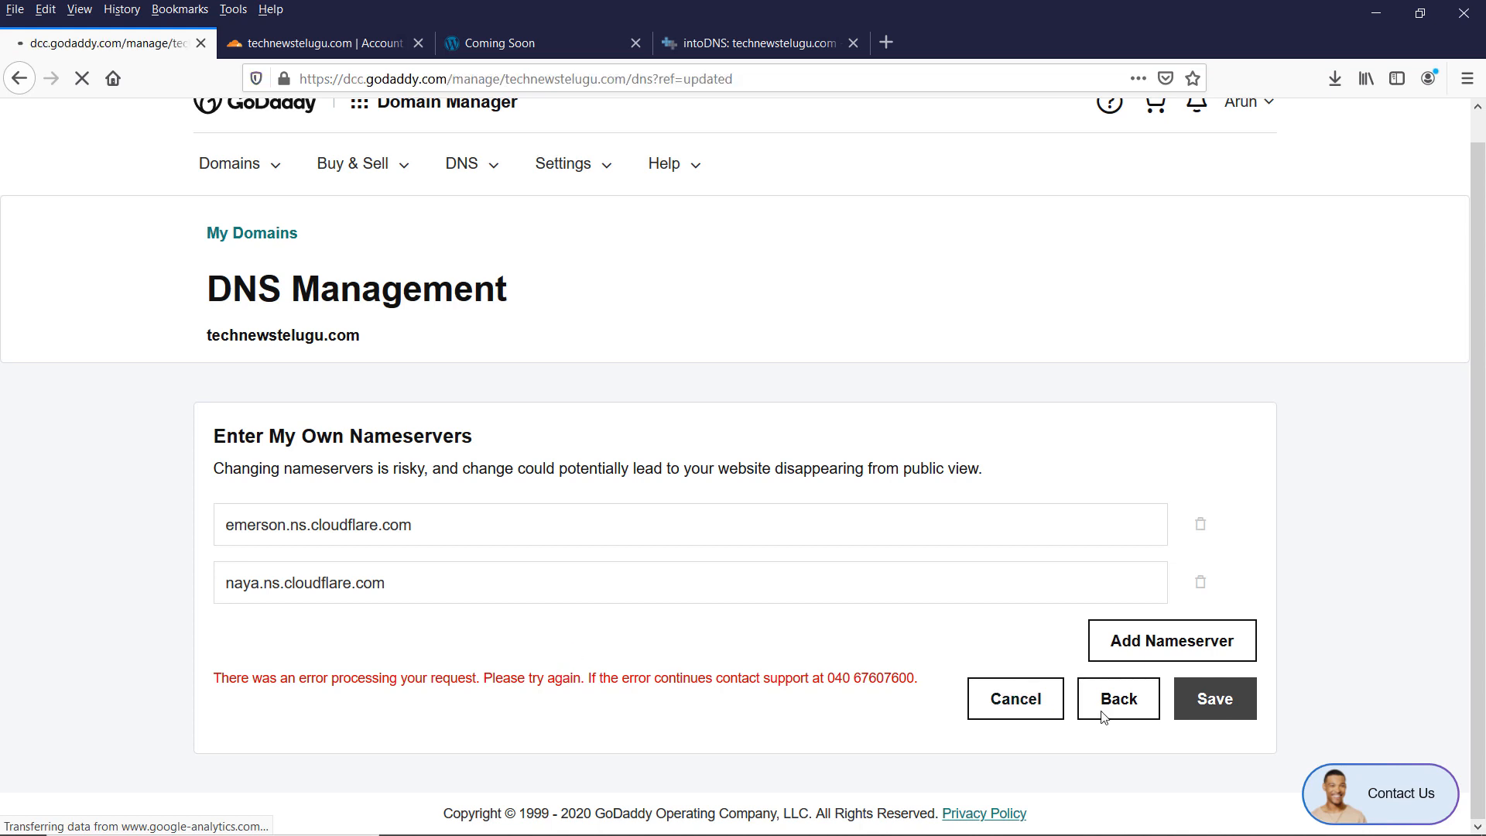
- Reload GoDaddy's DNS page to confirm the emerson and naya custom nameservers, then return to Cloudflare
drag(280, 333, 460, 447)
click(536, 477)
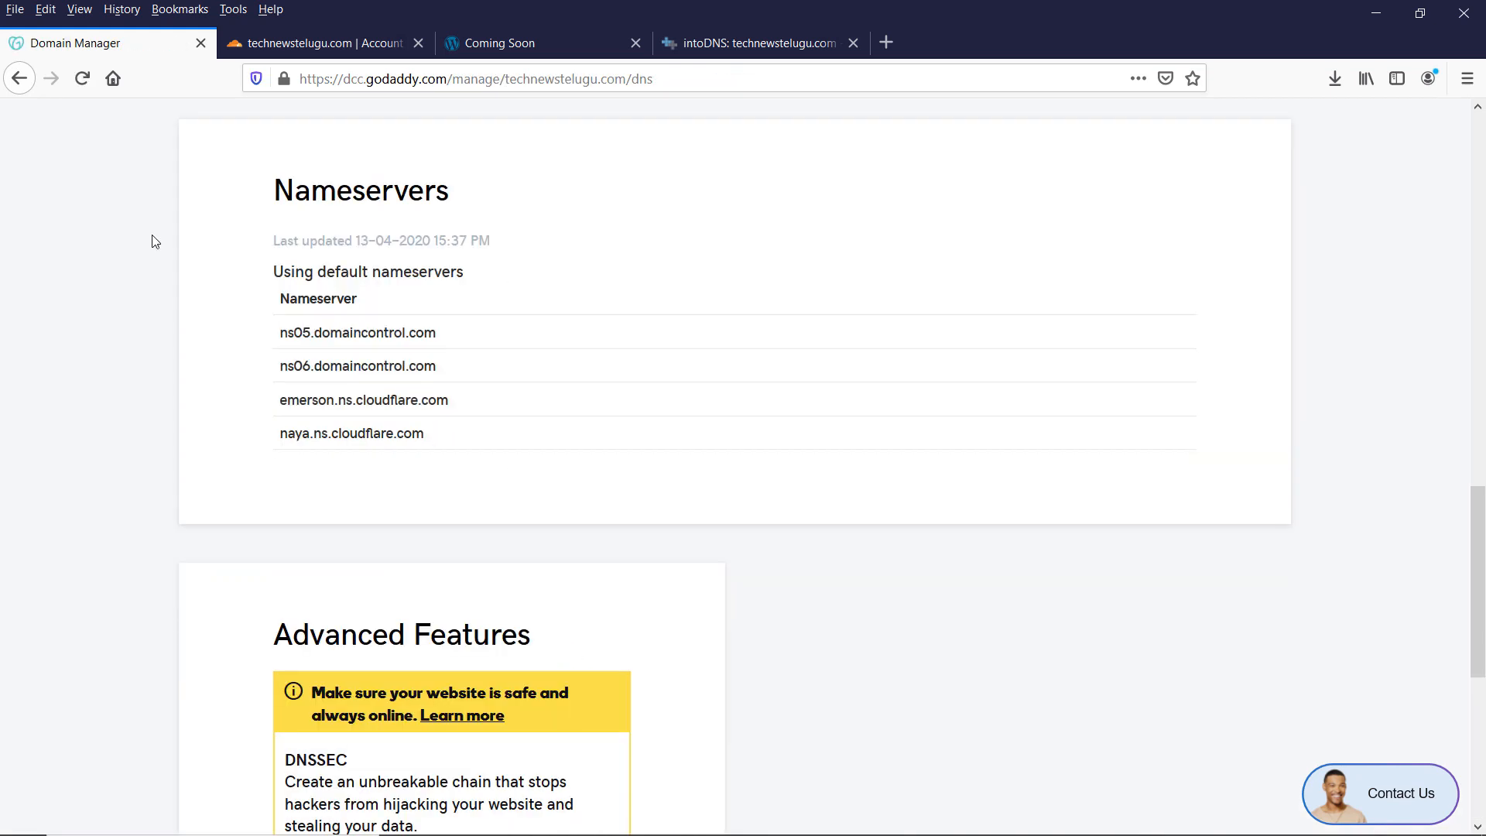
click(82, 80)
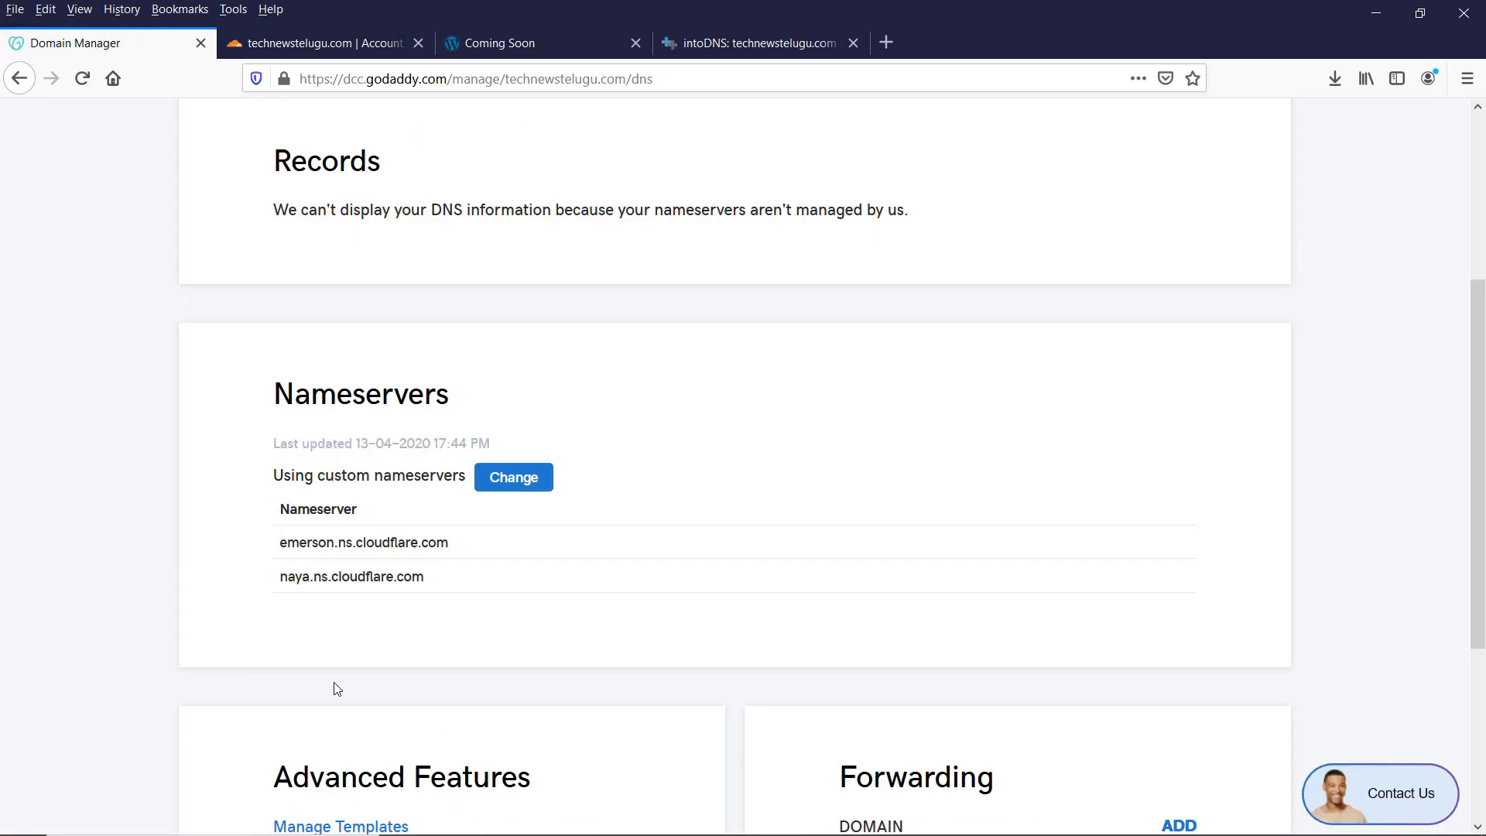
drag(446, 559, 280, 562)
click(232, 571)
click(344, 47)
drag(292, 663, 301, 56)
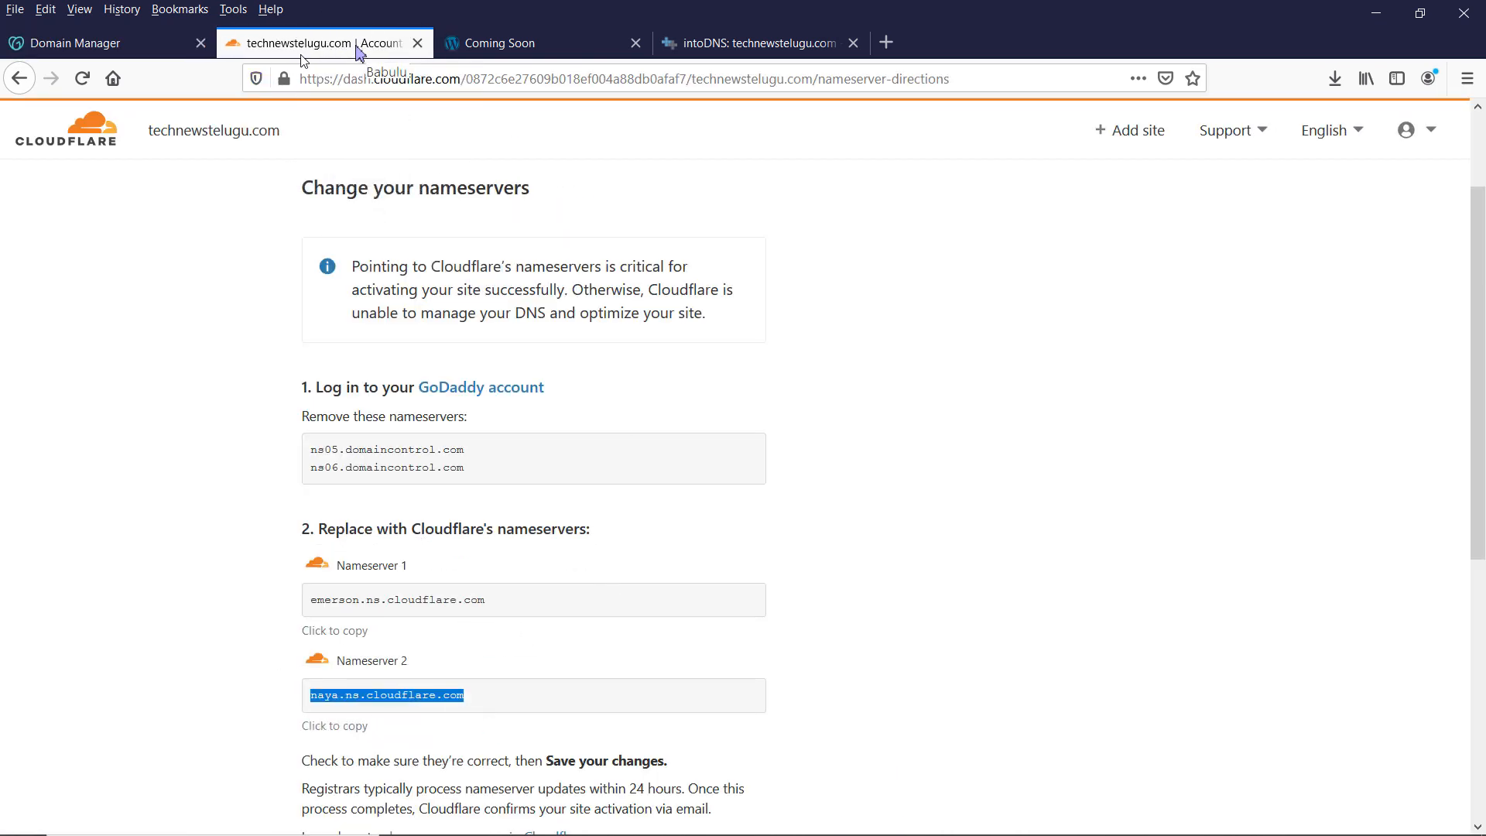
- Confirm to Cloudflare that the domain's nameservers have been changed
click(272, 584)
scroll(365, 594, down, 4)
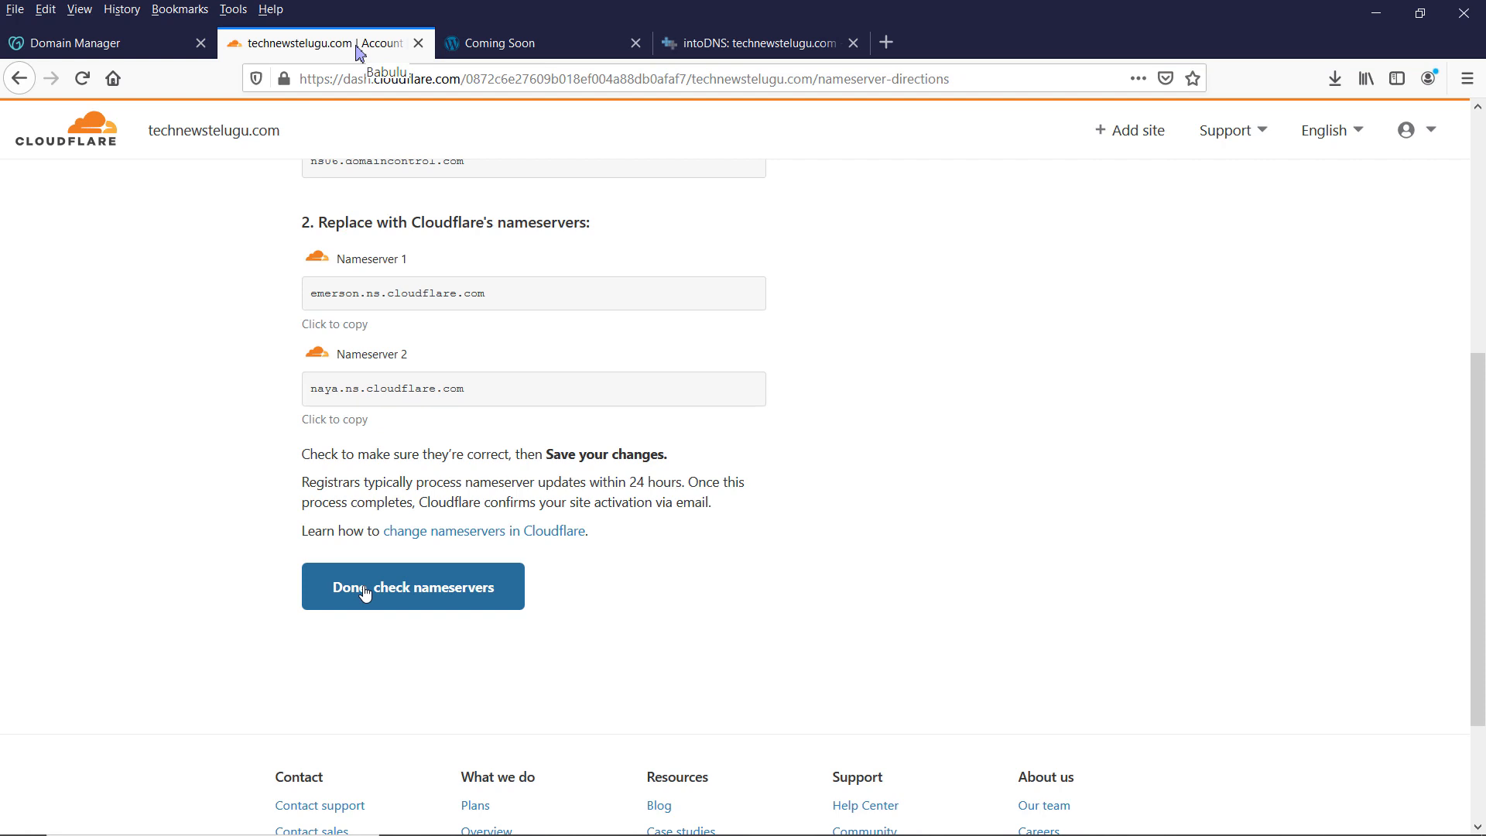
click(366, 593)
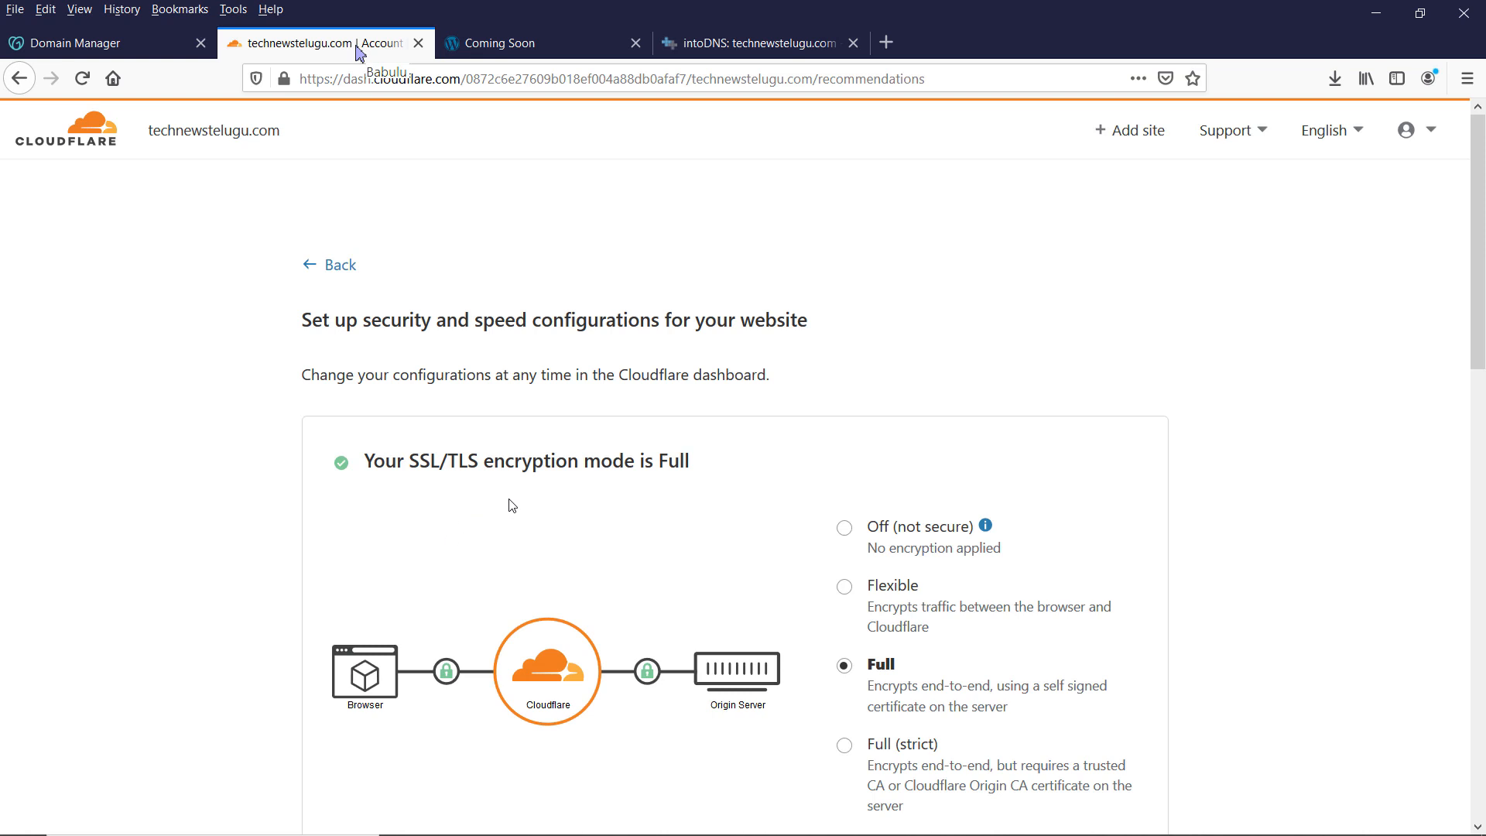
- Set the SSL/TLS encryption mode to Off (not secure) and finish the security and speed setup
drag(681, 486, 383, 495)
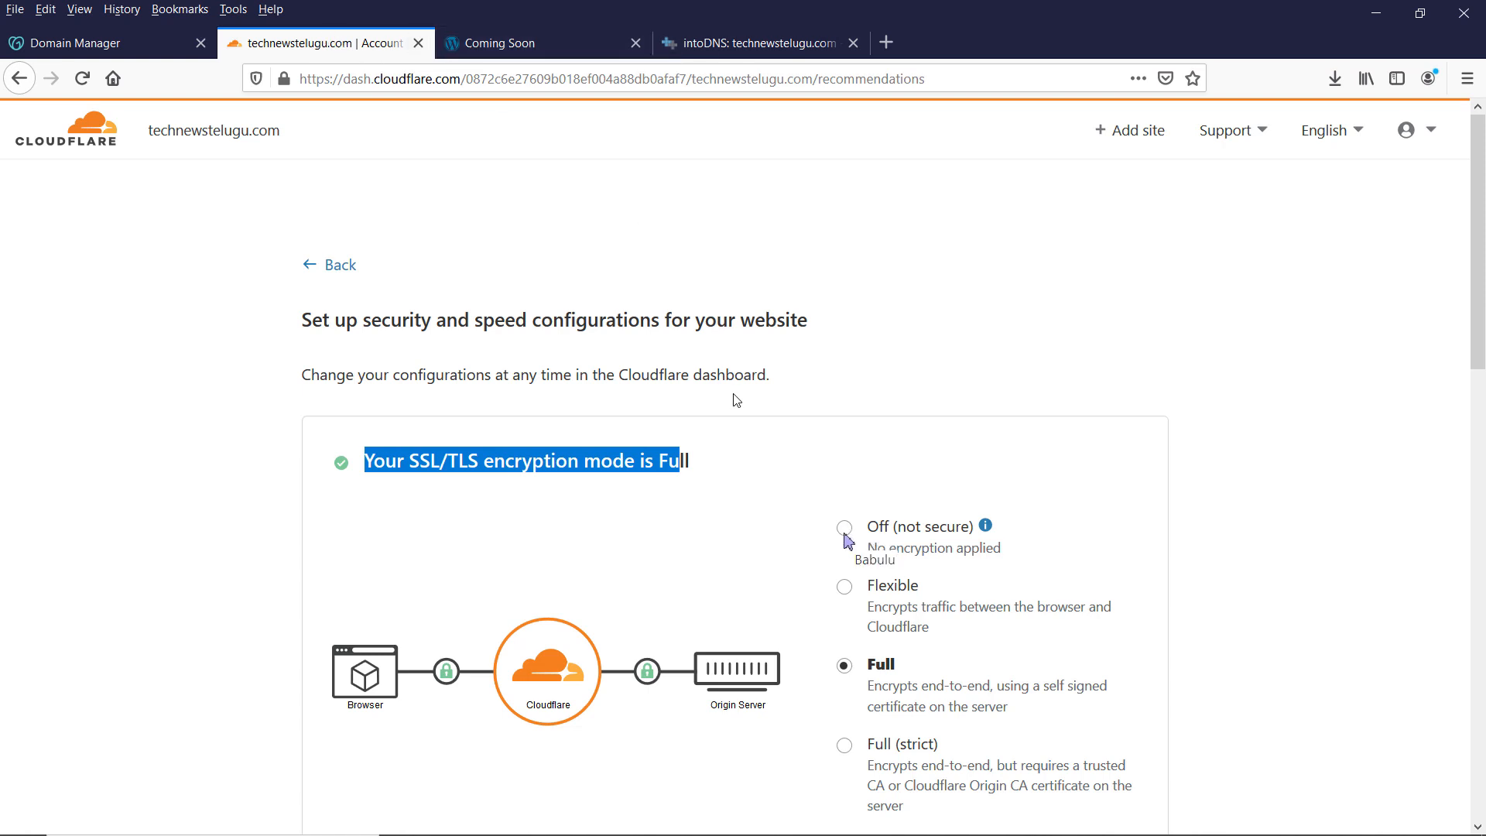
click(844, 532)
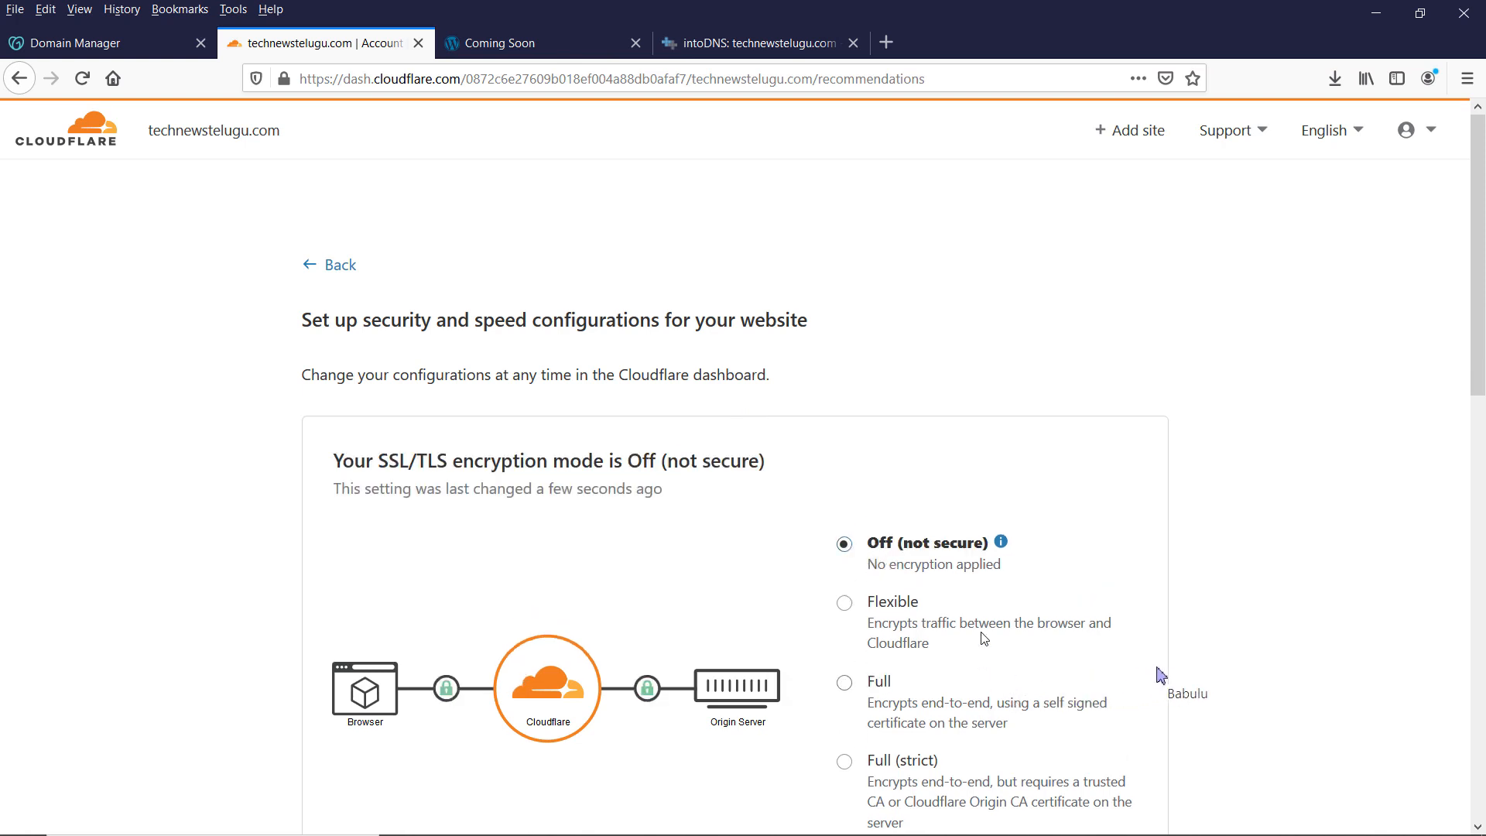
scroll(1163, 673, down, 2)
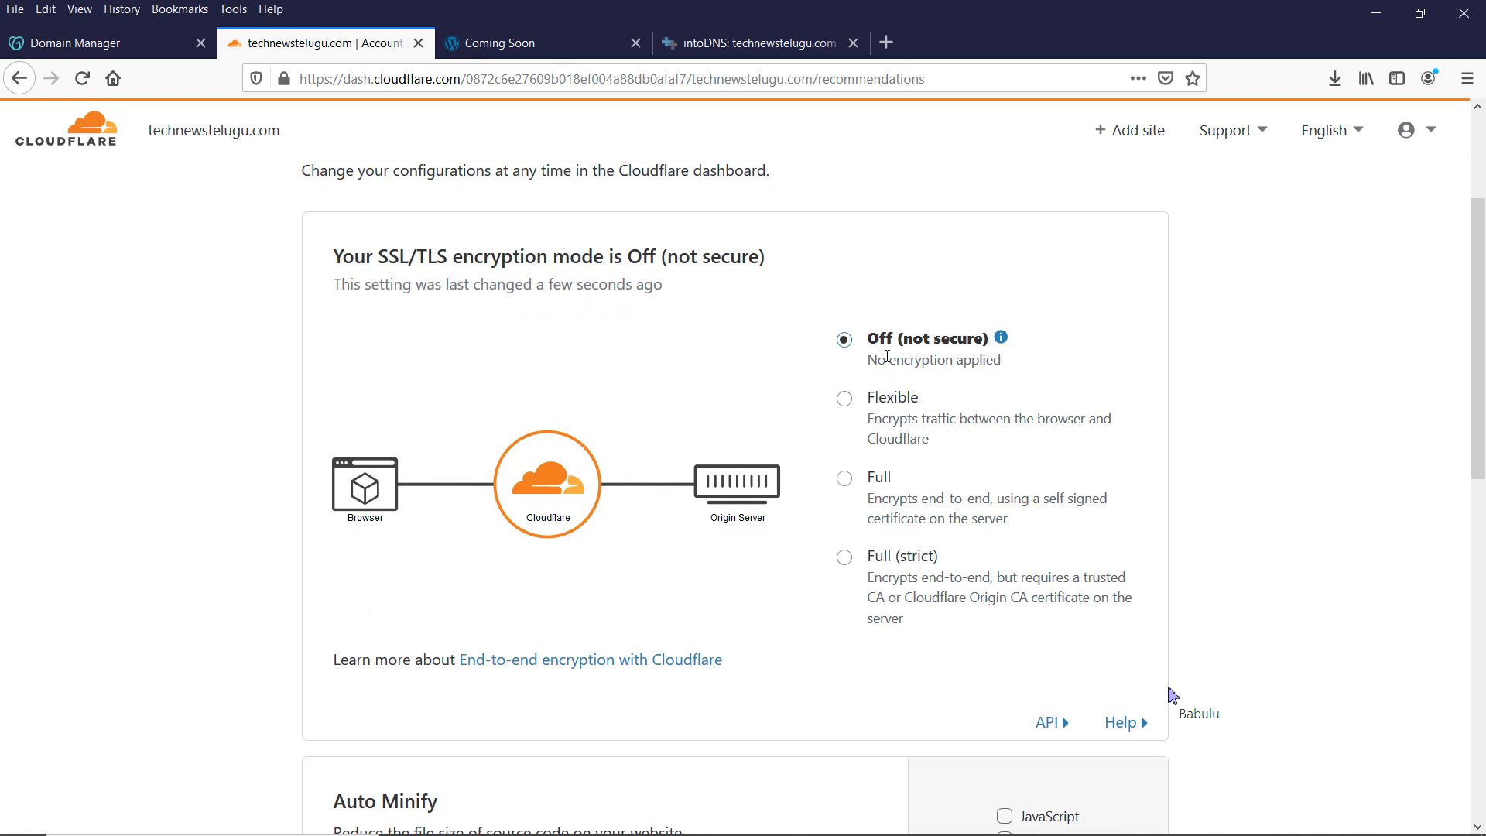
scroll(897, 441, down, 5)
scroll(1171, 548, up, 2)
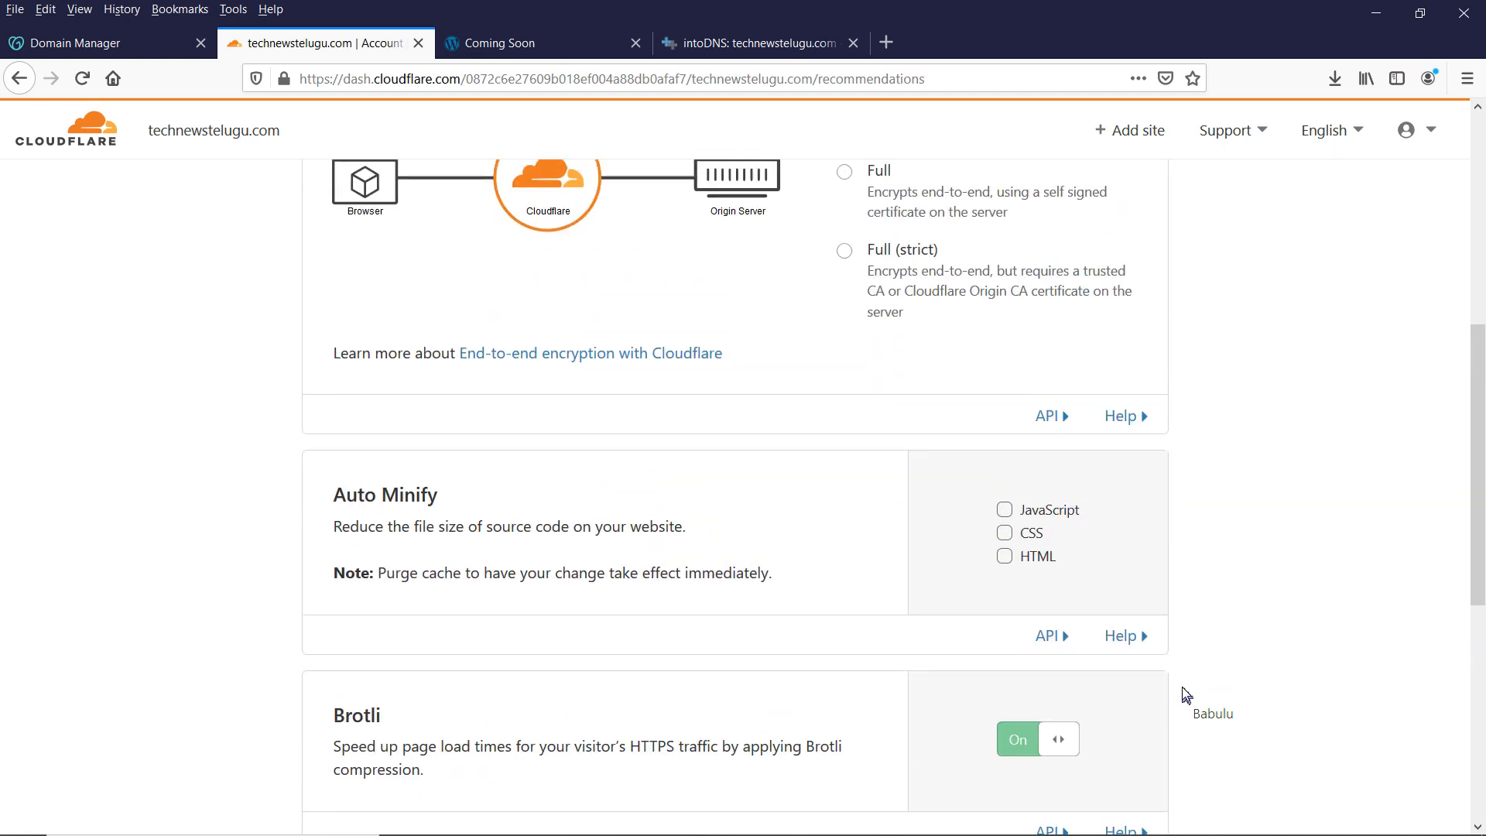
scroll(1167, 540, down, 5)
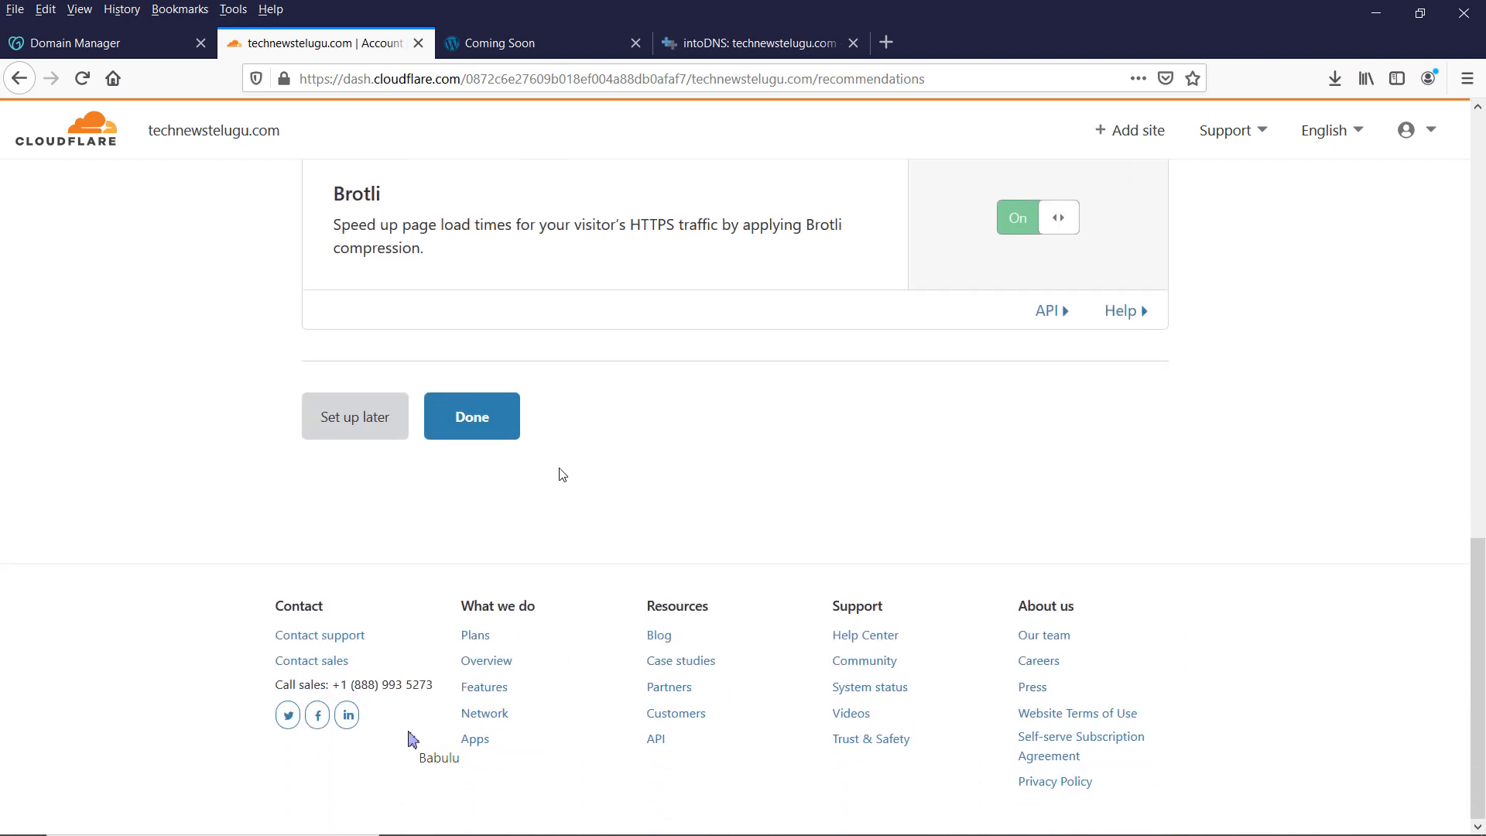
click(492, 424)
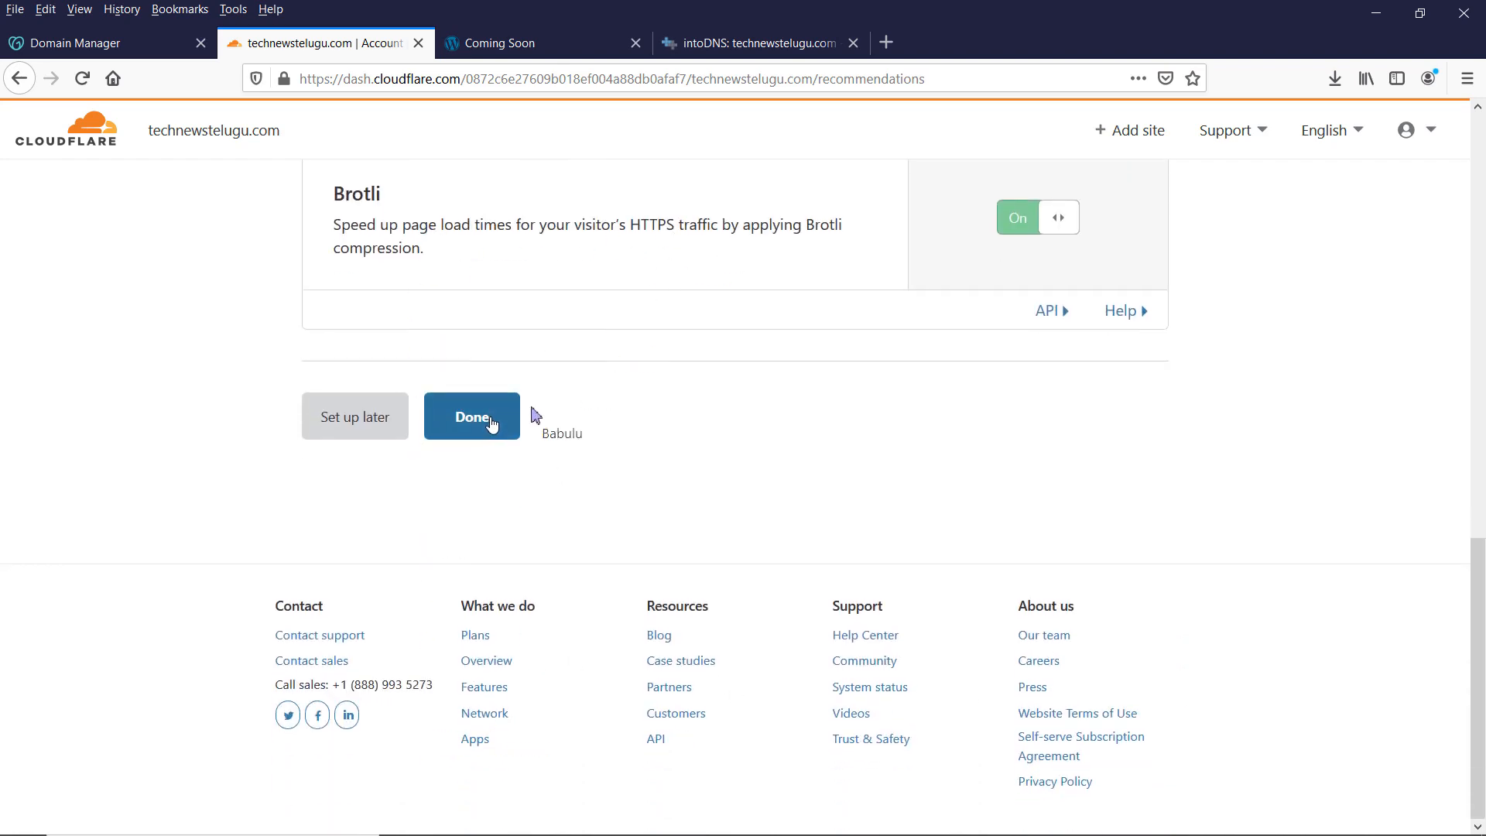
- From the site overview, queue an immediate nameserver re-check for technewstelugu.com
click(369, 423)
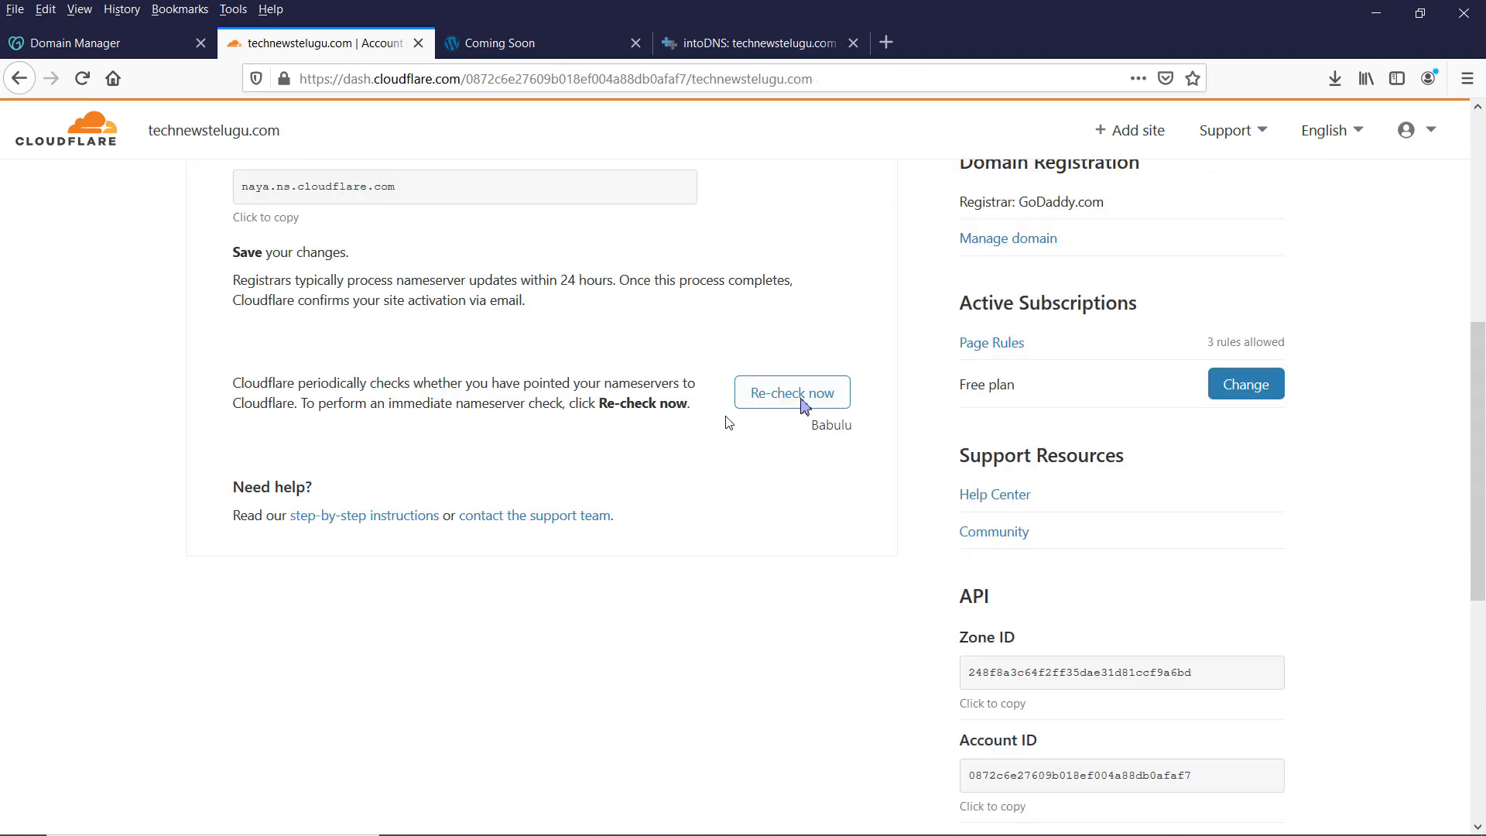
click(781, 400)
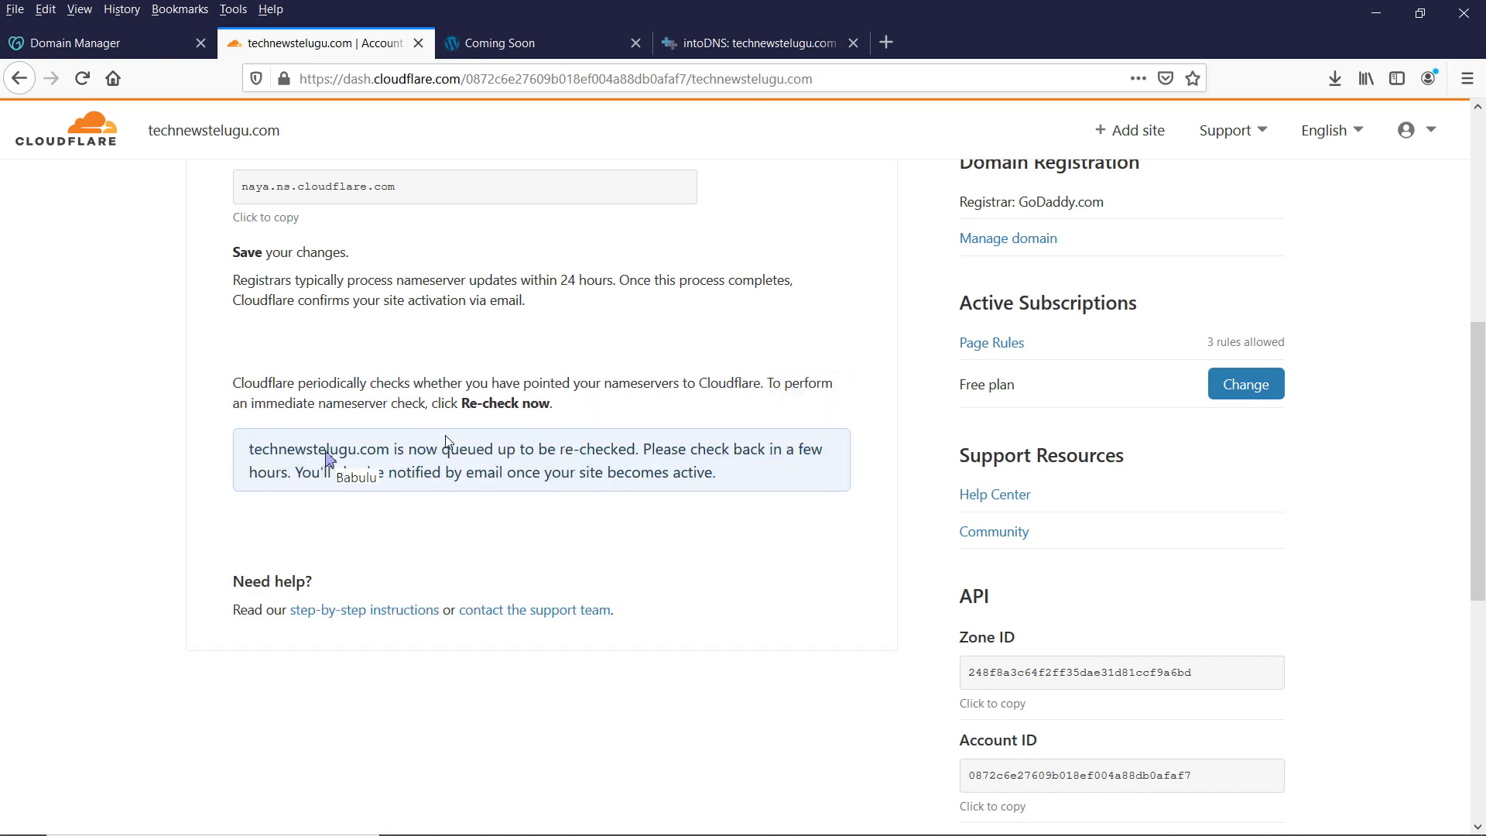
drag(459, 449, 753, 468)
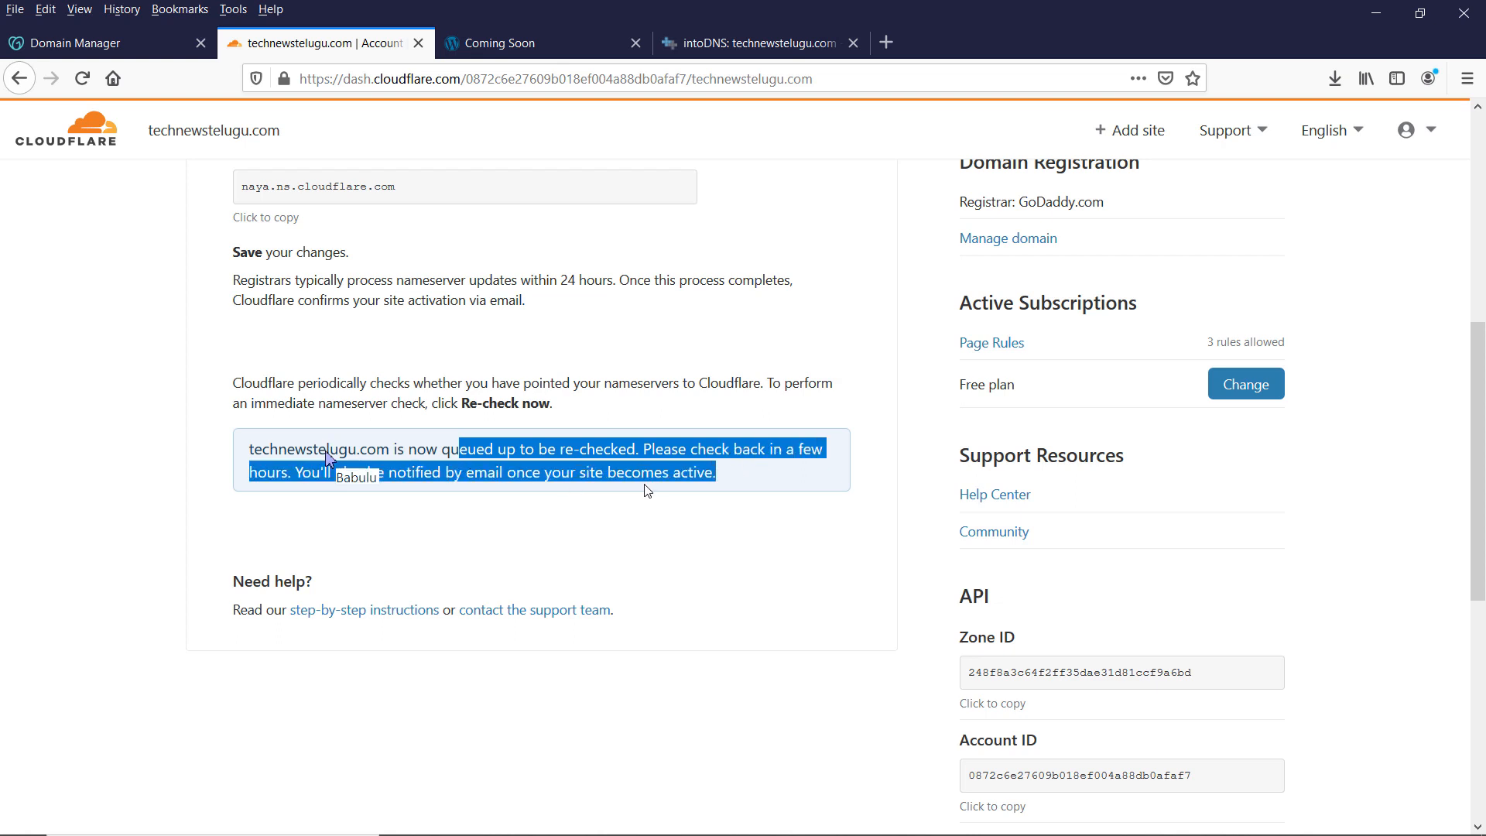
drag(747, 484, 390, 450)
click(545, 595)
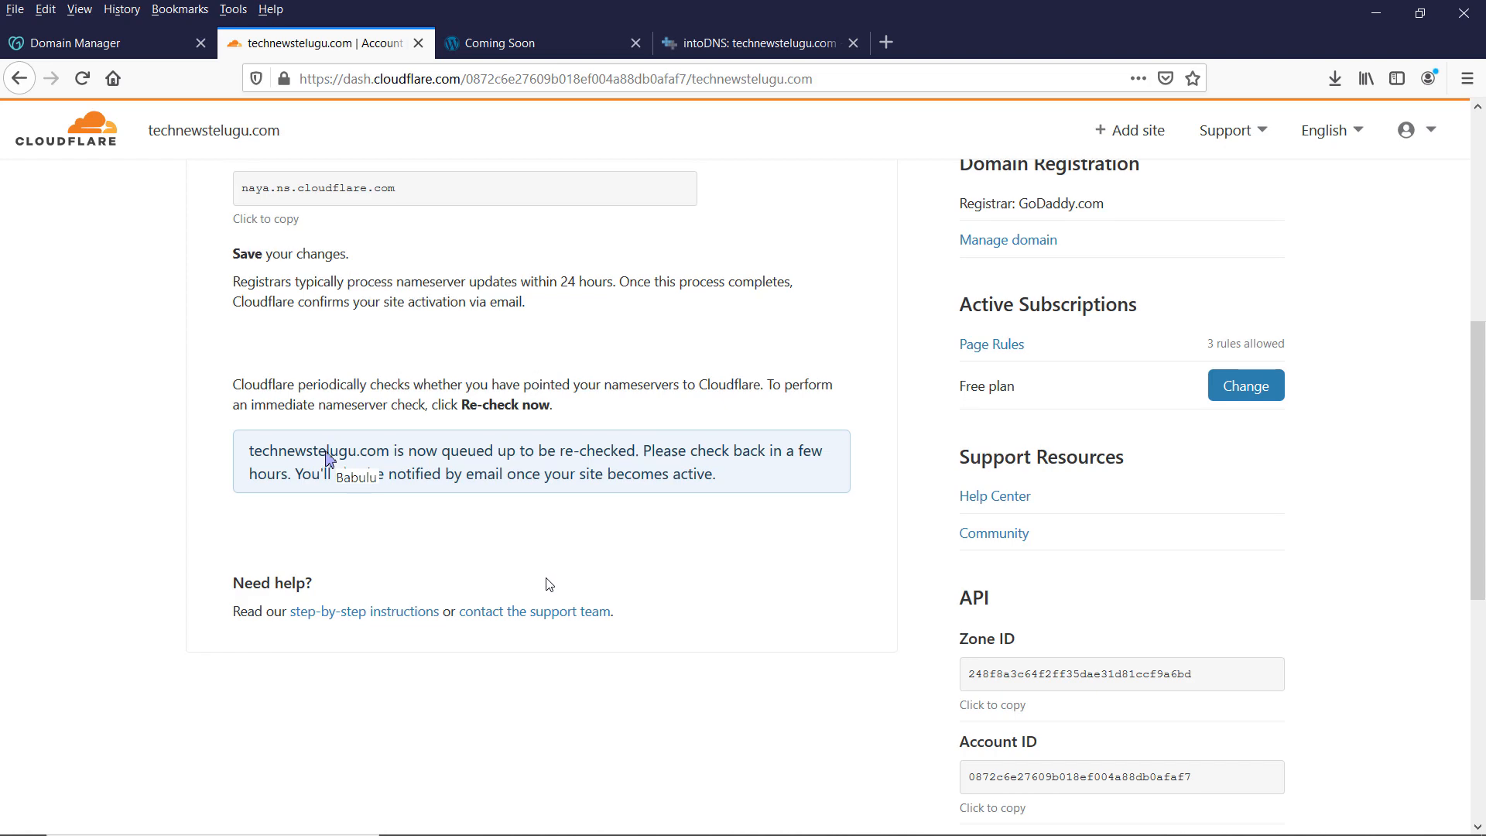
scroll(548, 580, up, 6)
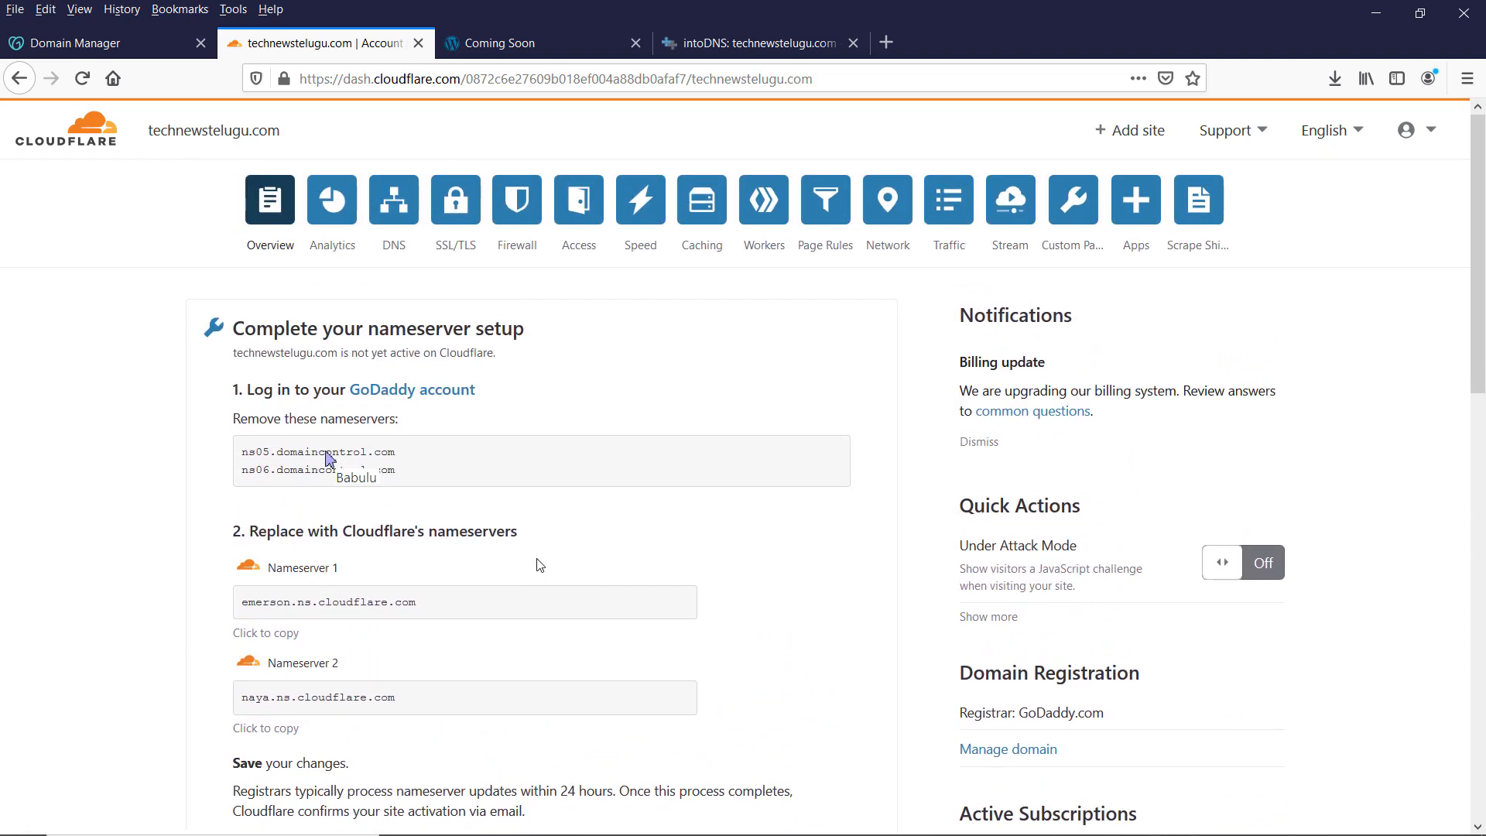
- Rerun the intoDNS report and verify emerson.ns.cloudflare.com and naya.ns.cloudflare.com as nameservers
click(754, 43)
click(1169, 151)
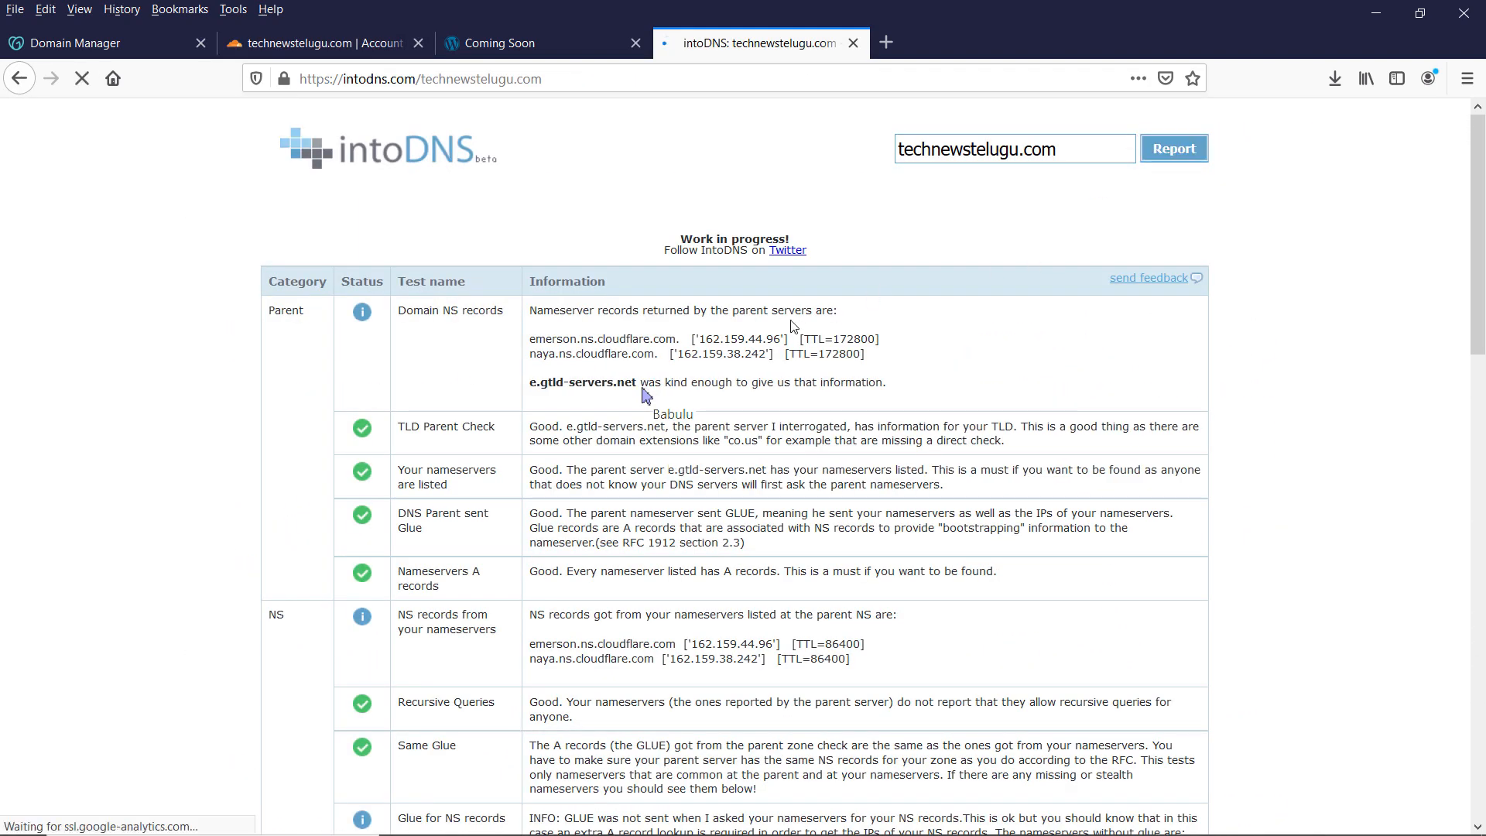
drag(658, 362, 762, 346)
click(905, 343)
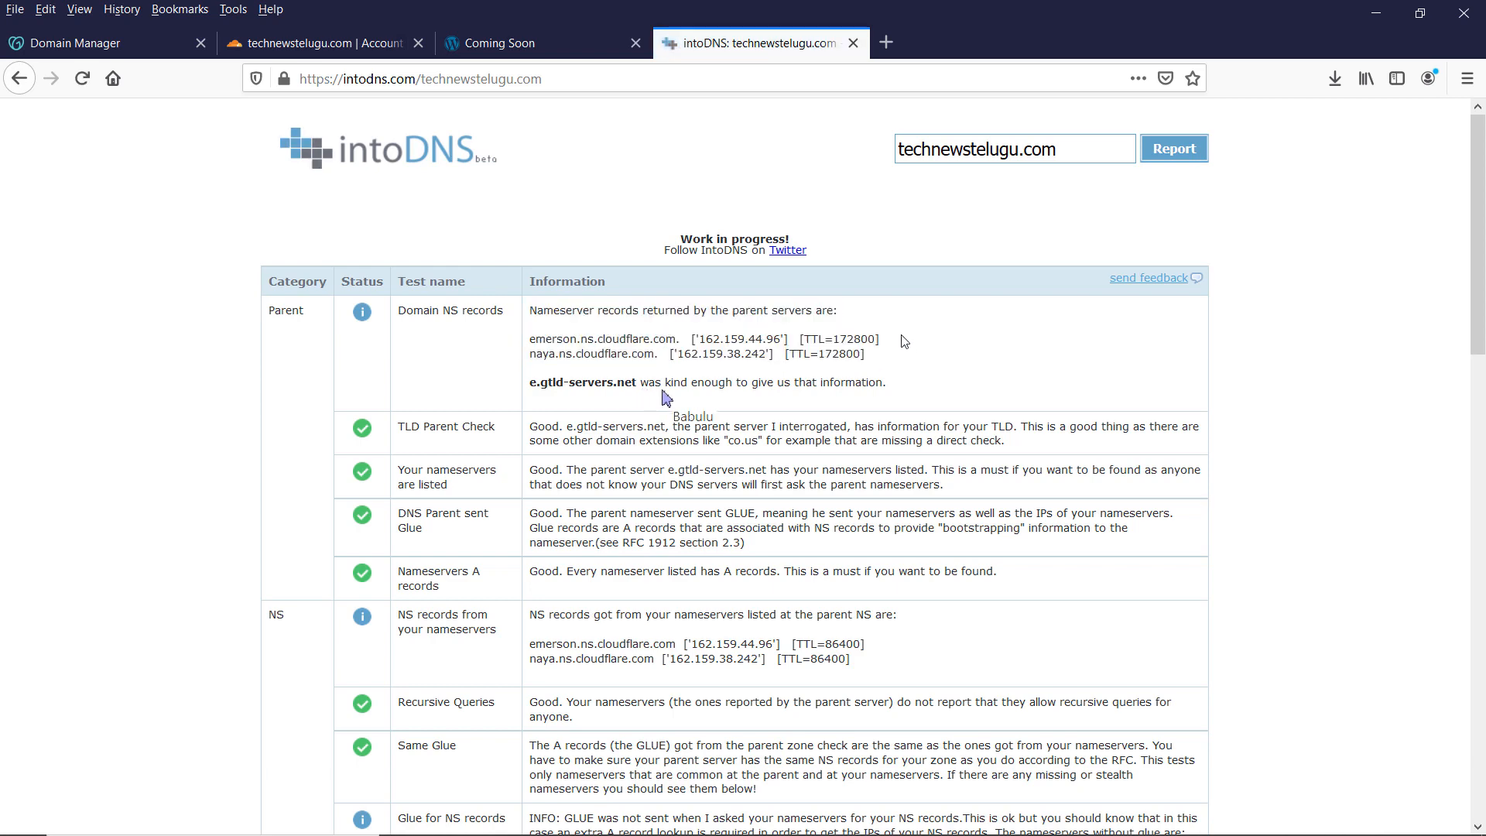